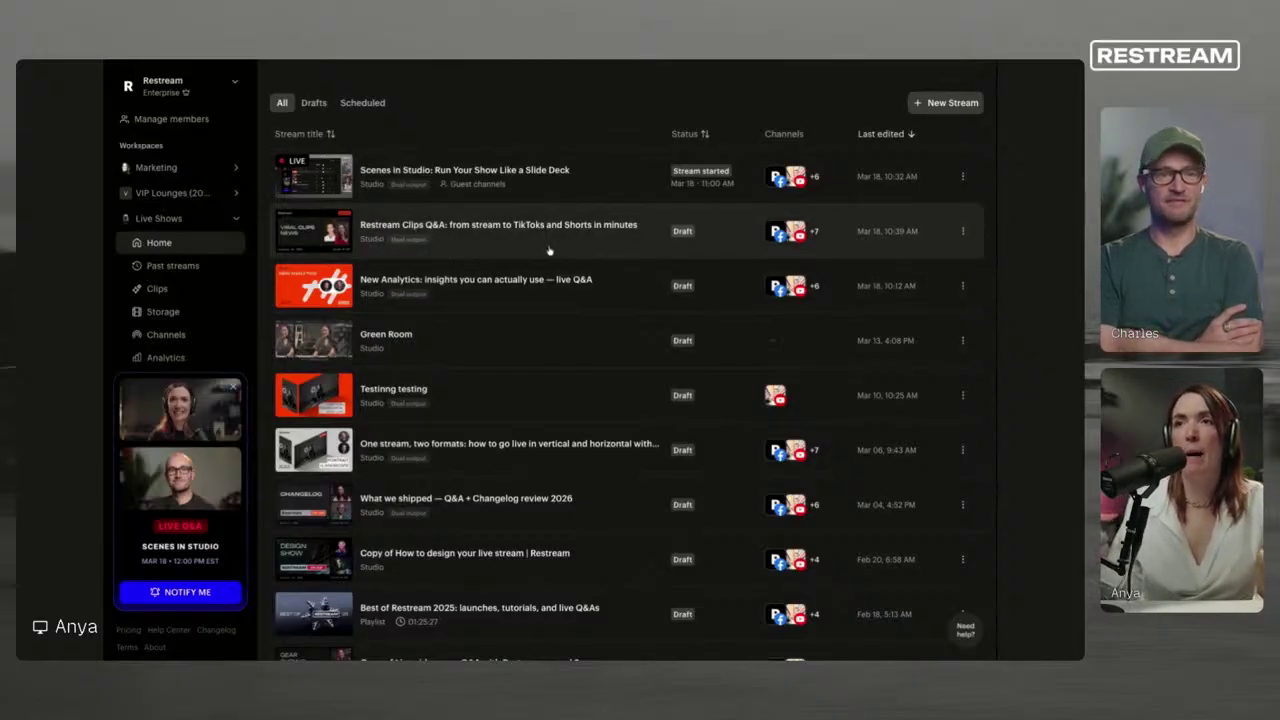
- Open the "Restream Clips Q&A: from stream to TikToks and Shorts in minutes" draft in the studio, with microphone and camera off
{"action": "left_click", "coordinate": [488, 251]}
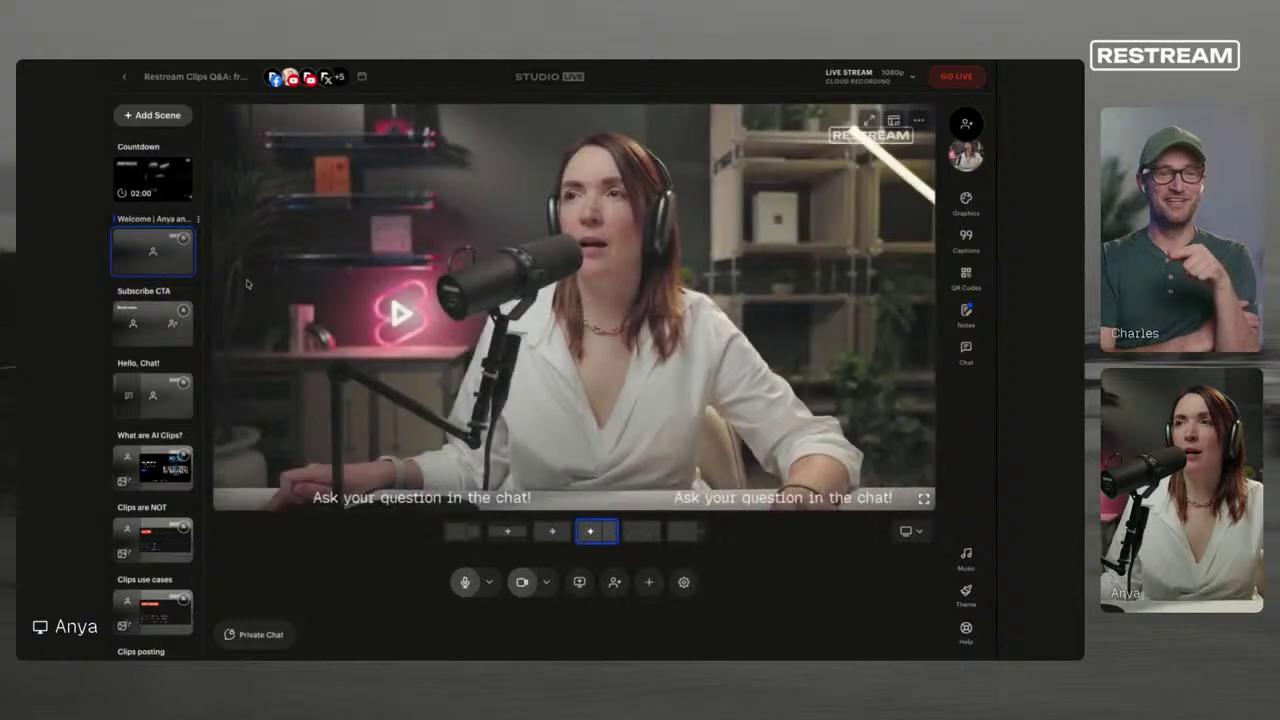
{"action": "left_click", "coordinate": [465, 582]}
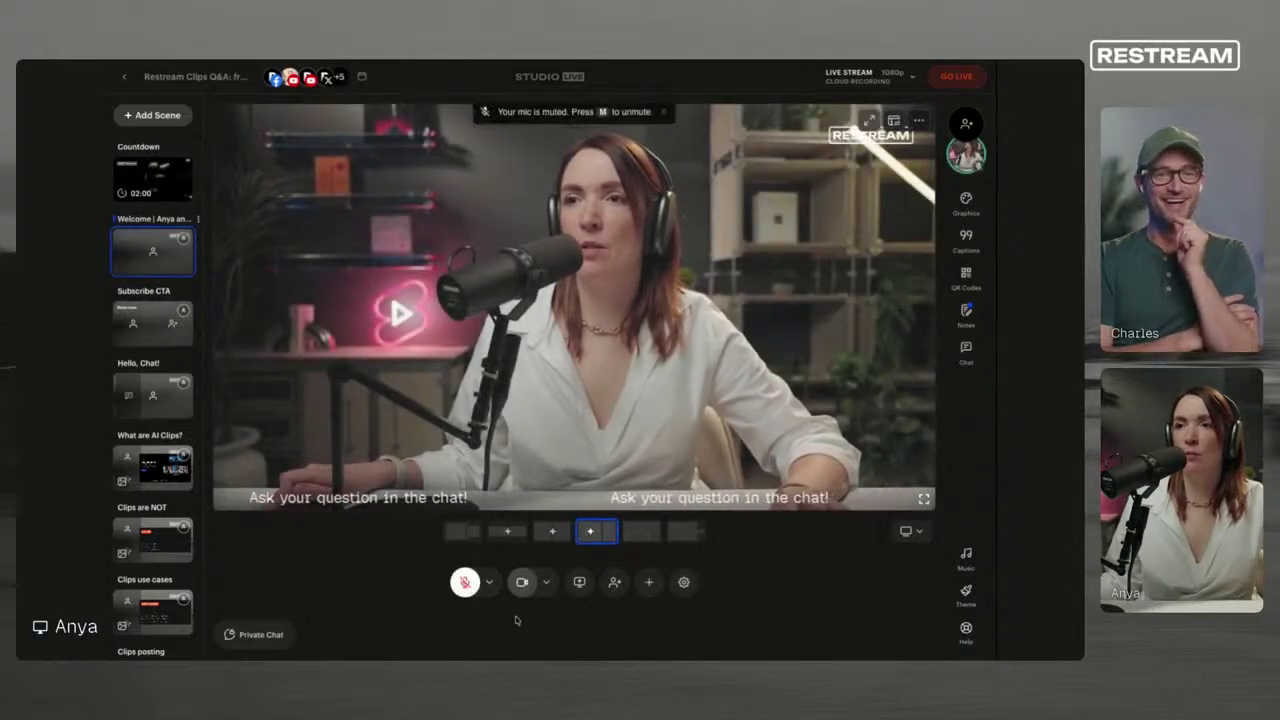
{"action": "left_click", "coordinate": [521, 582]}
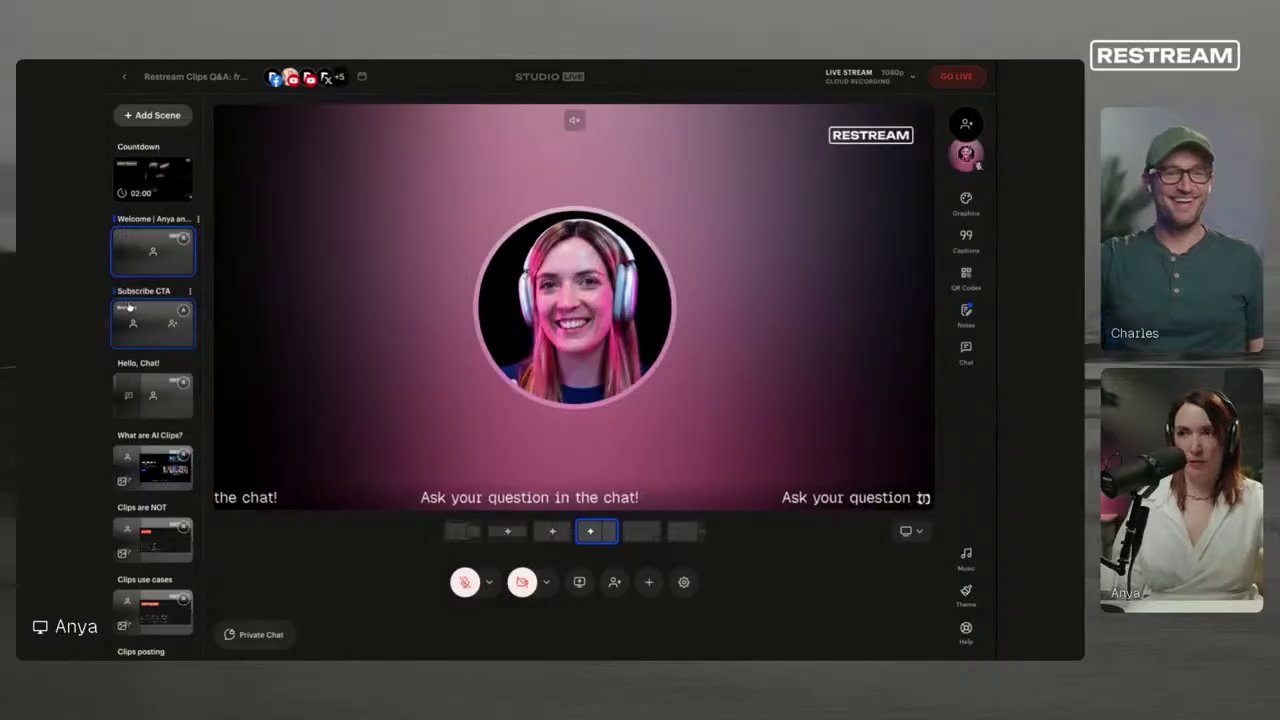
- Preview the Countdown scene and return to the Welcome scene
{"action": "left_click", "coordinate": [155, 177]}
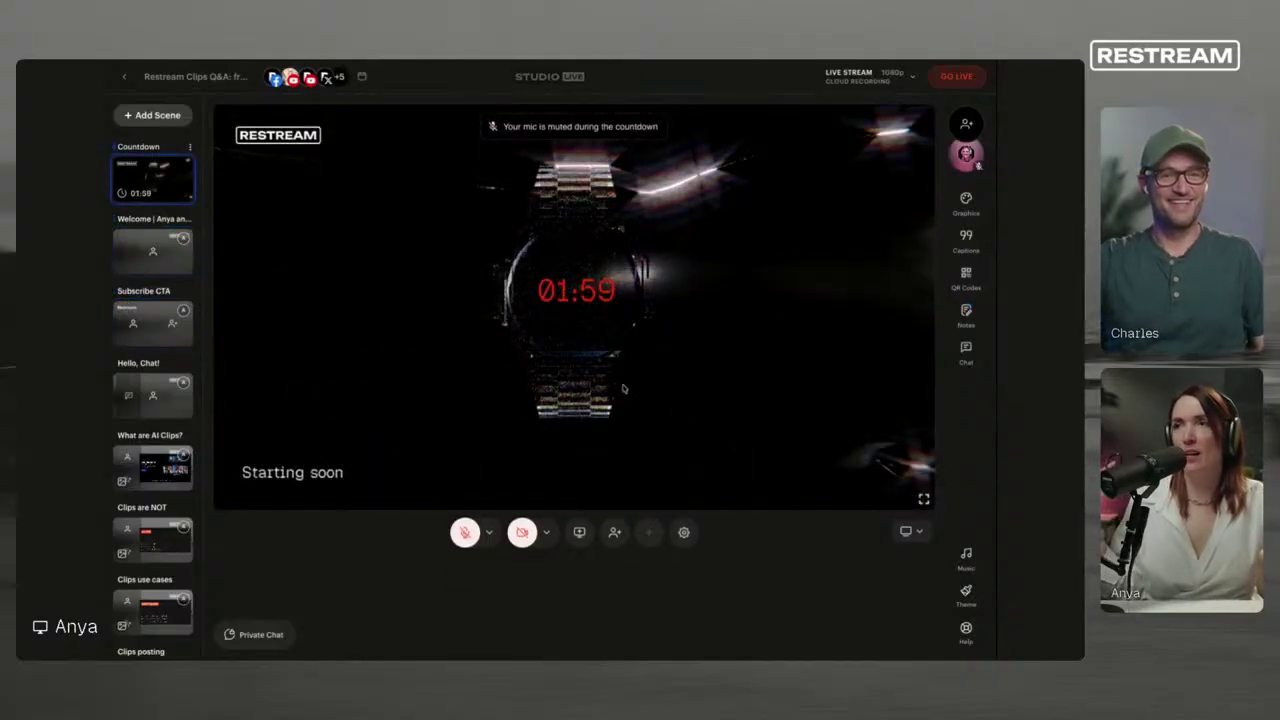
{"action": "left_click", "coordinate": [165, 260]}
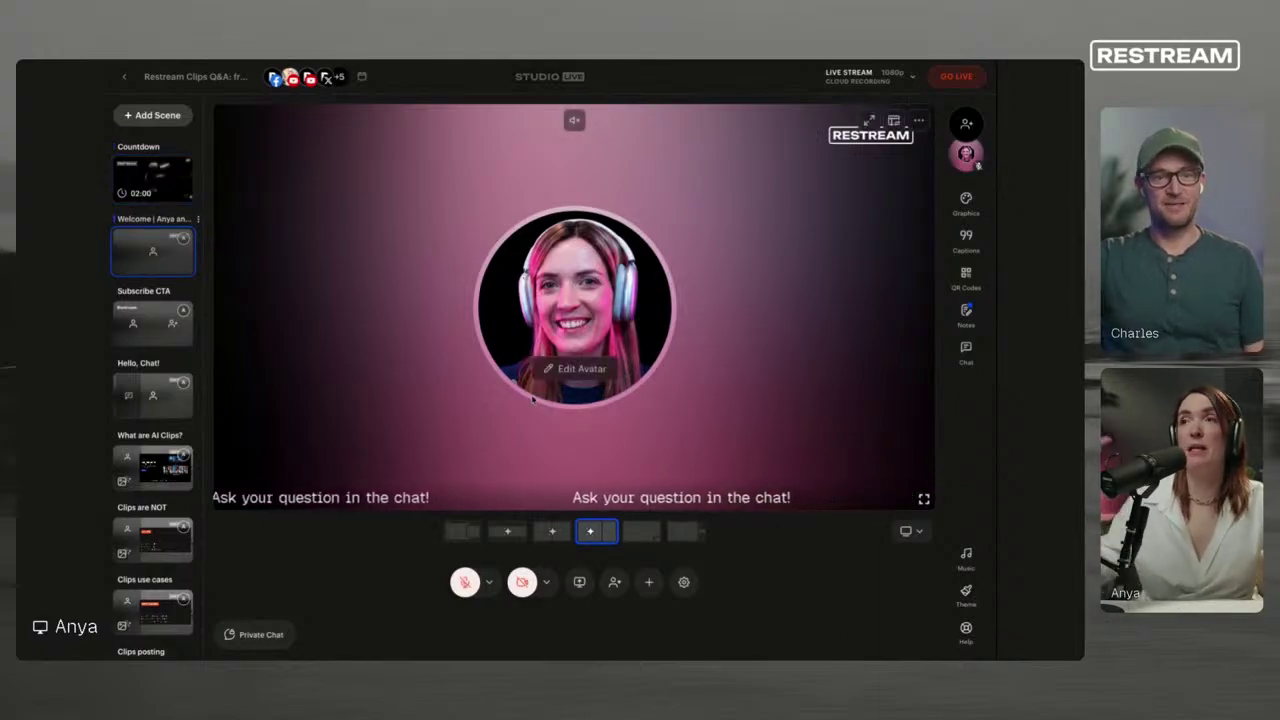
{"action": "mouse_move", "coordinate": [472, 488]}
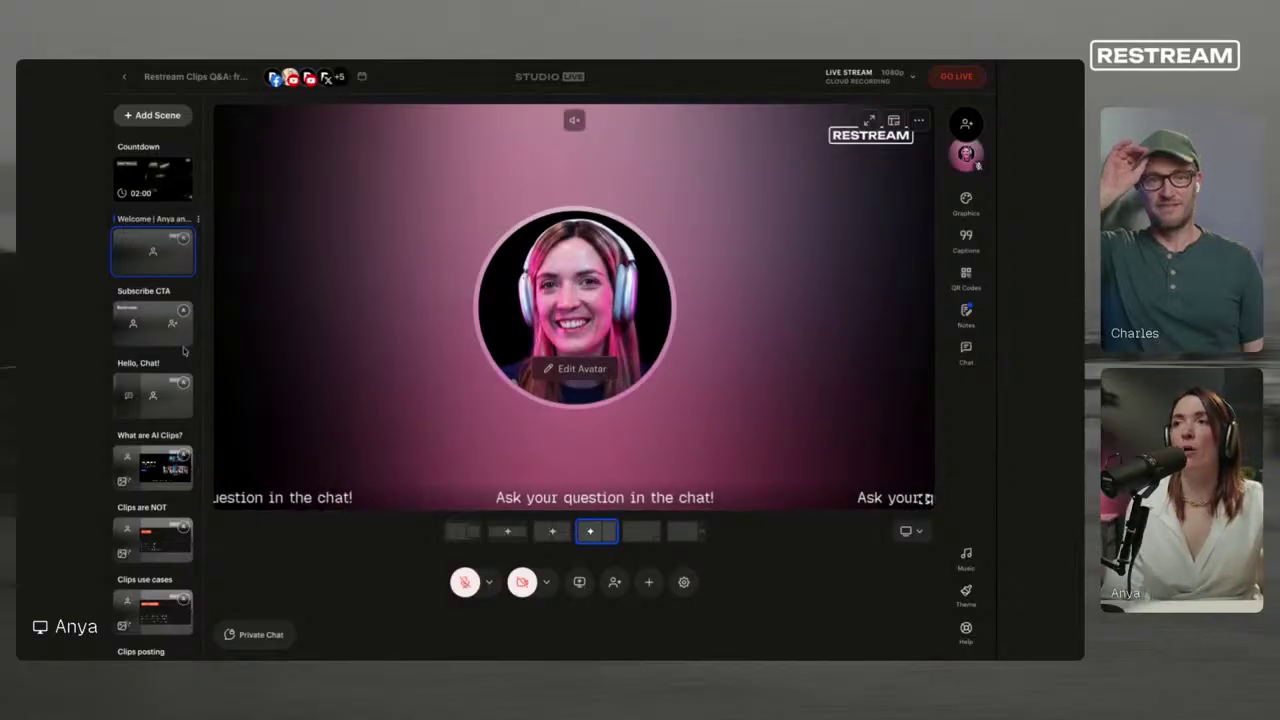
- Show the Subscribe CTA scene, try two other two-person layouts, and return to the edge-to-edge split layout
{"action": "left_click", "coordinate": [137, 341]}
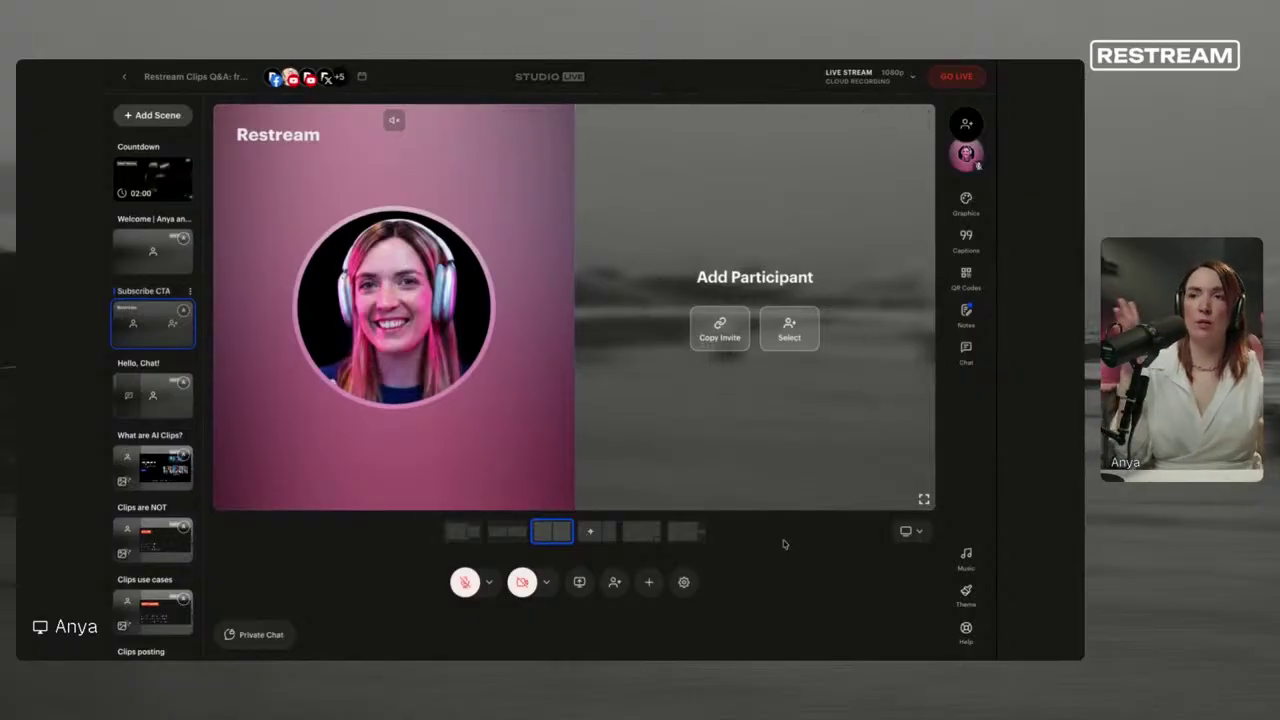
{"action": "left_click", "coordinate": [509, 532]}
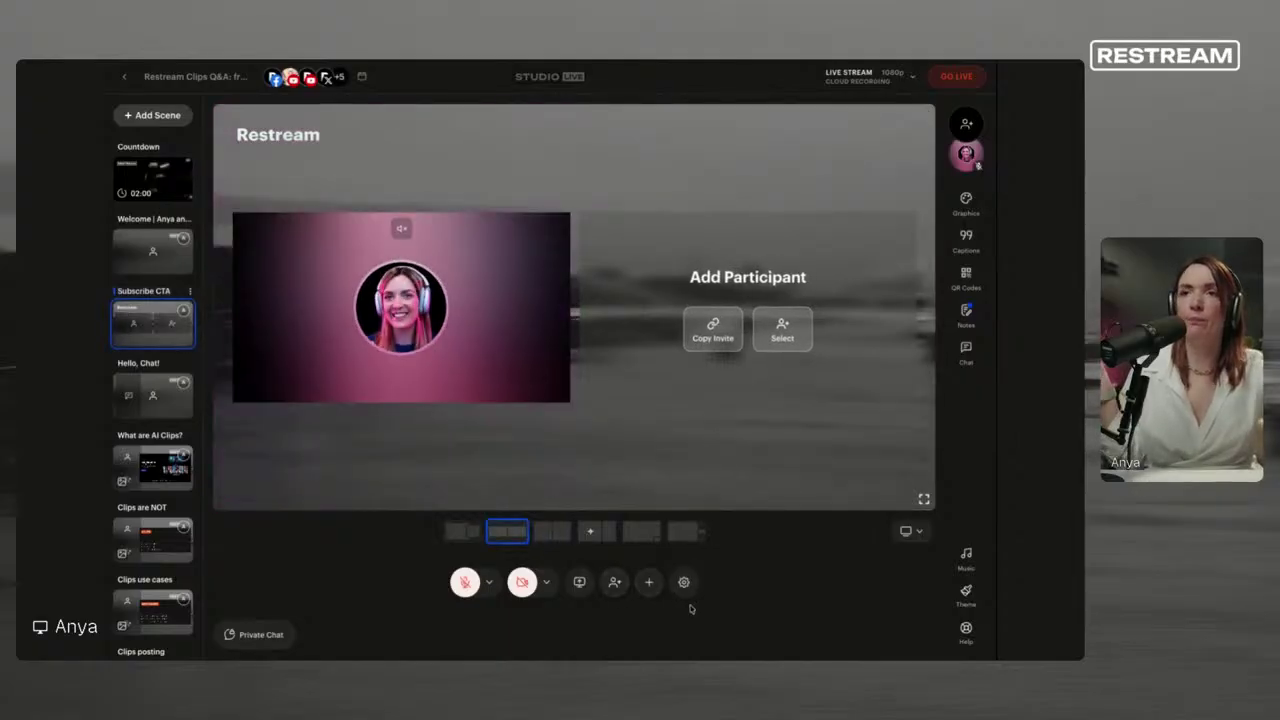
{"action": "left_click", "coordinate": [588, 535]}
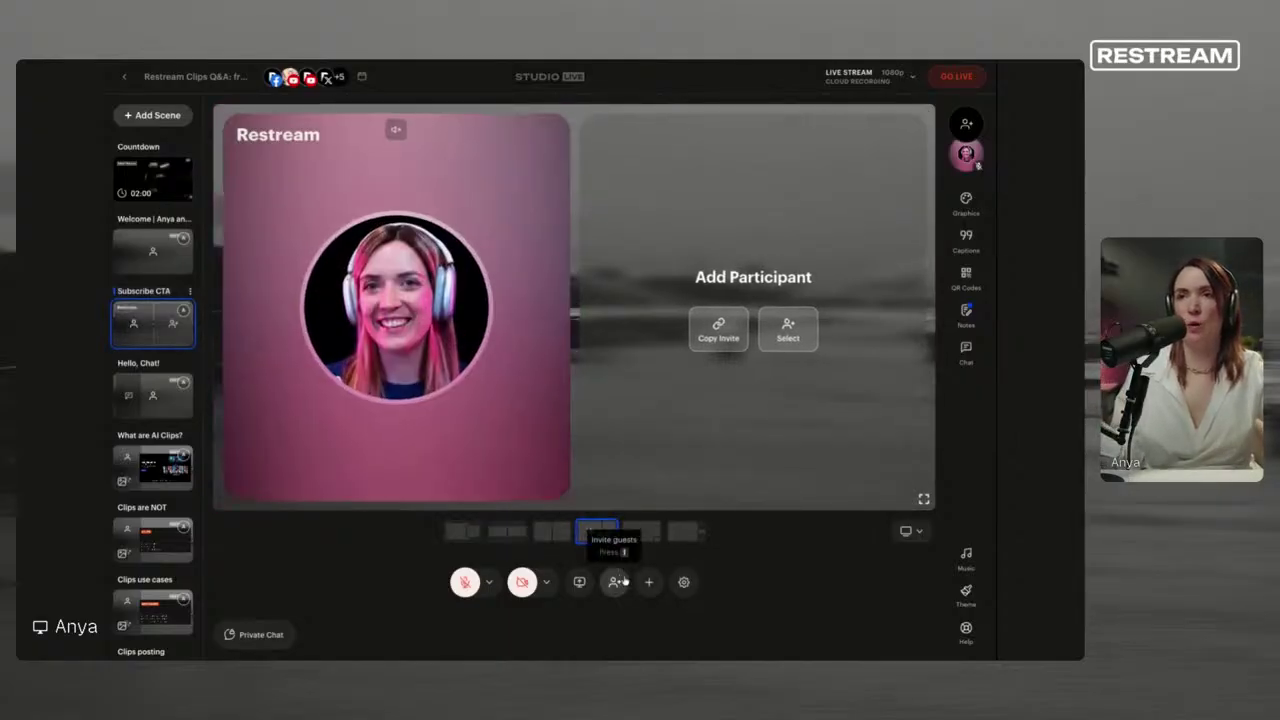
{"action": "left_click", "coordinate": [549, 535]}
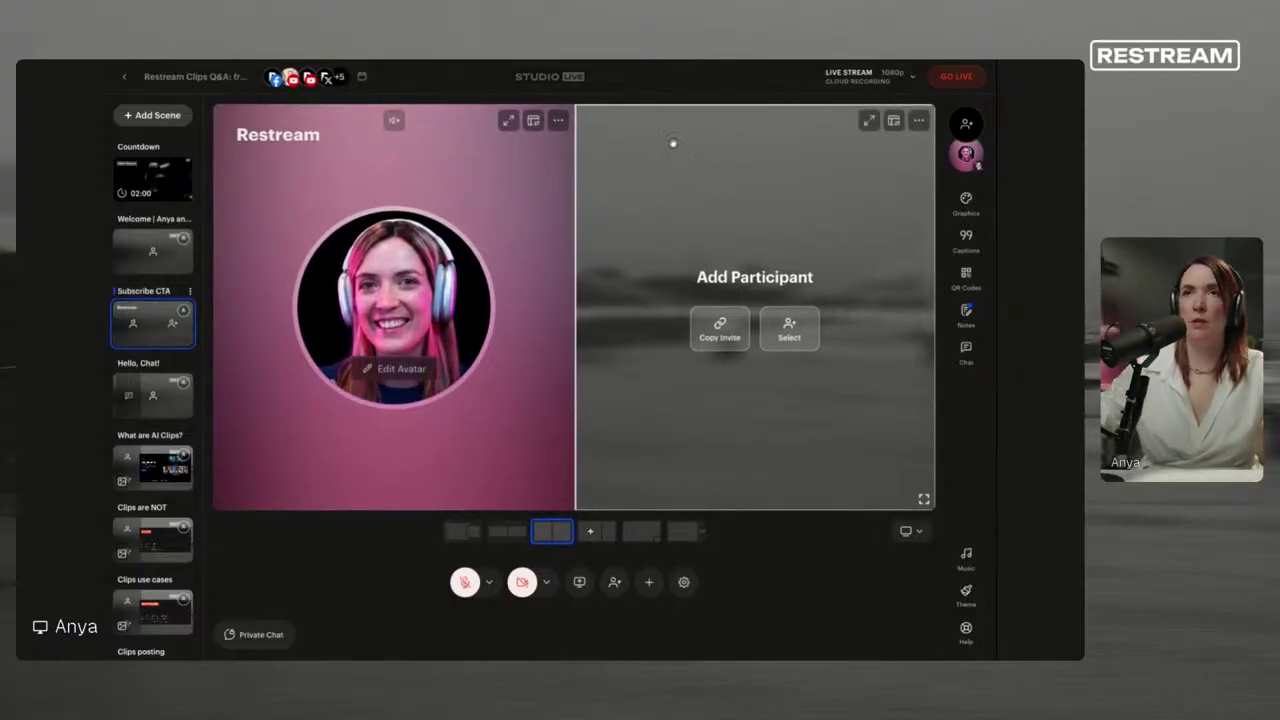
- Switch the studio's asset folder to My Assets from the captions settings
{"action": "left_click", "coordinate": [966, 240]}
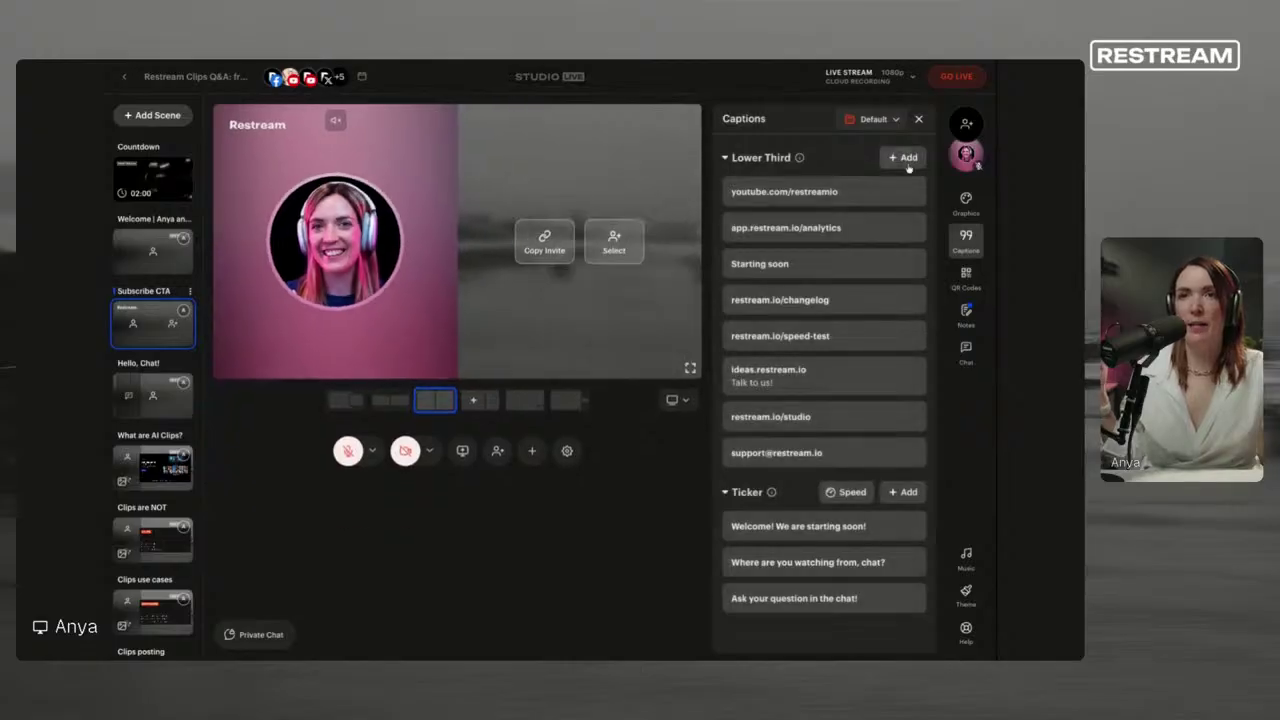
{"action": "left_click", "coordinate": [880, 119]}
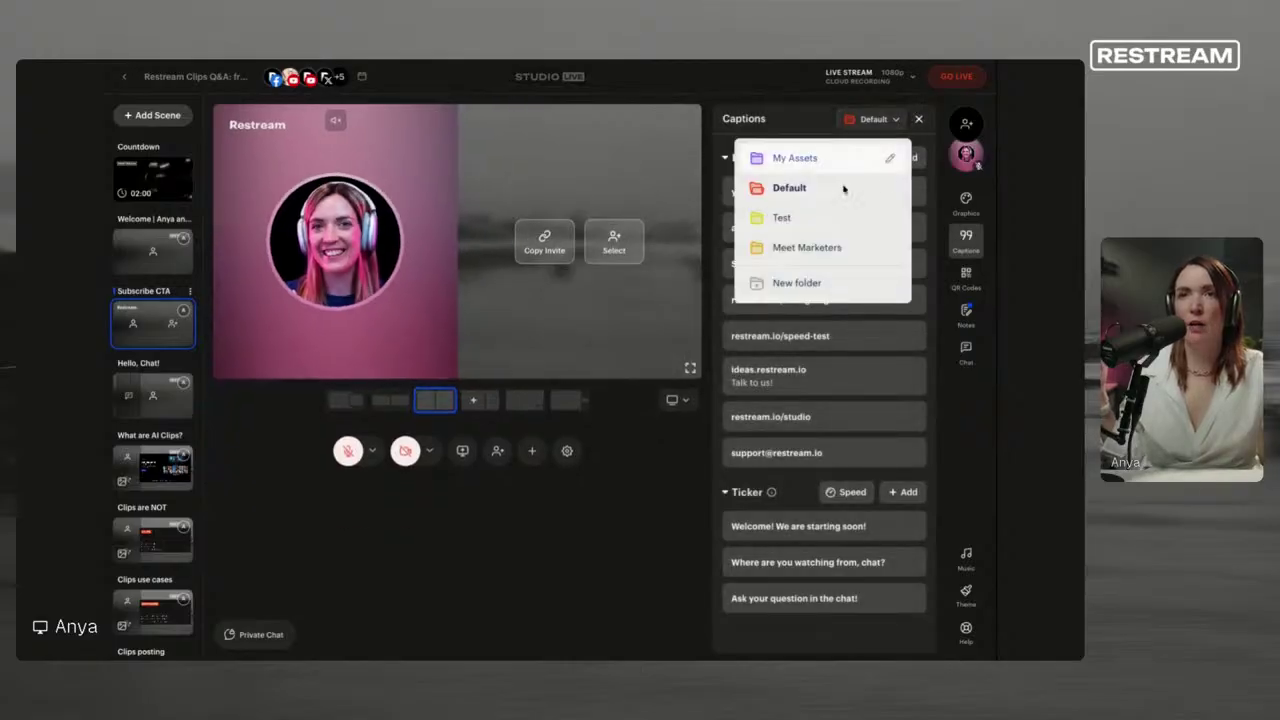
{"action": "left_click", "coordinate": [880, 157]}
{"action": "left_click", "coordinate": [919, 119]}
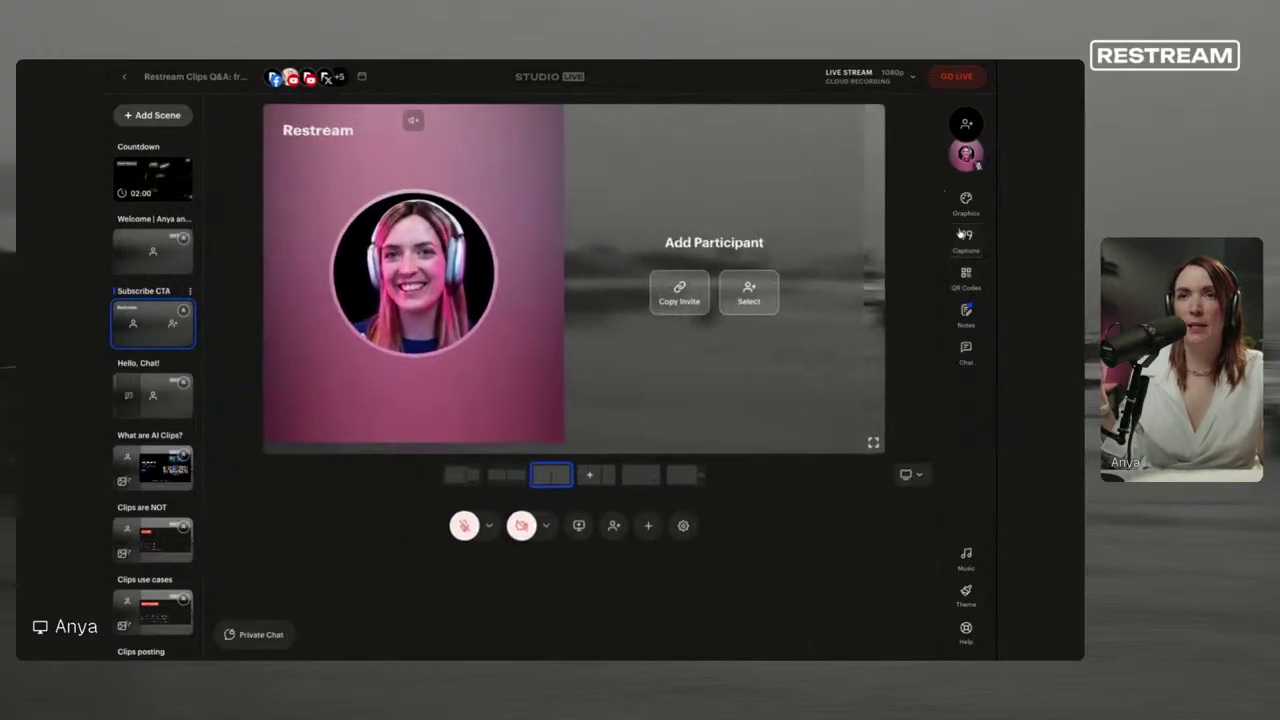
- Add the animated Restream subscribe overlay to the Subscribe CTA scene and replay it by switching to the Welcome scene and back
{"action": "left_click", "coordinate": [966, 199]}
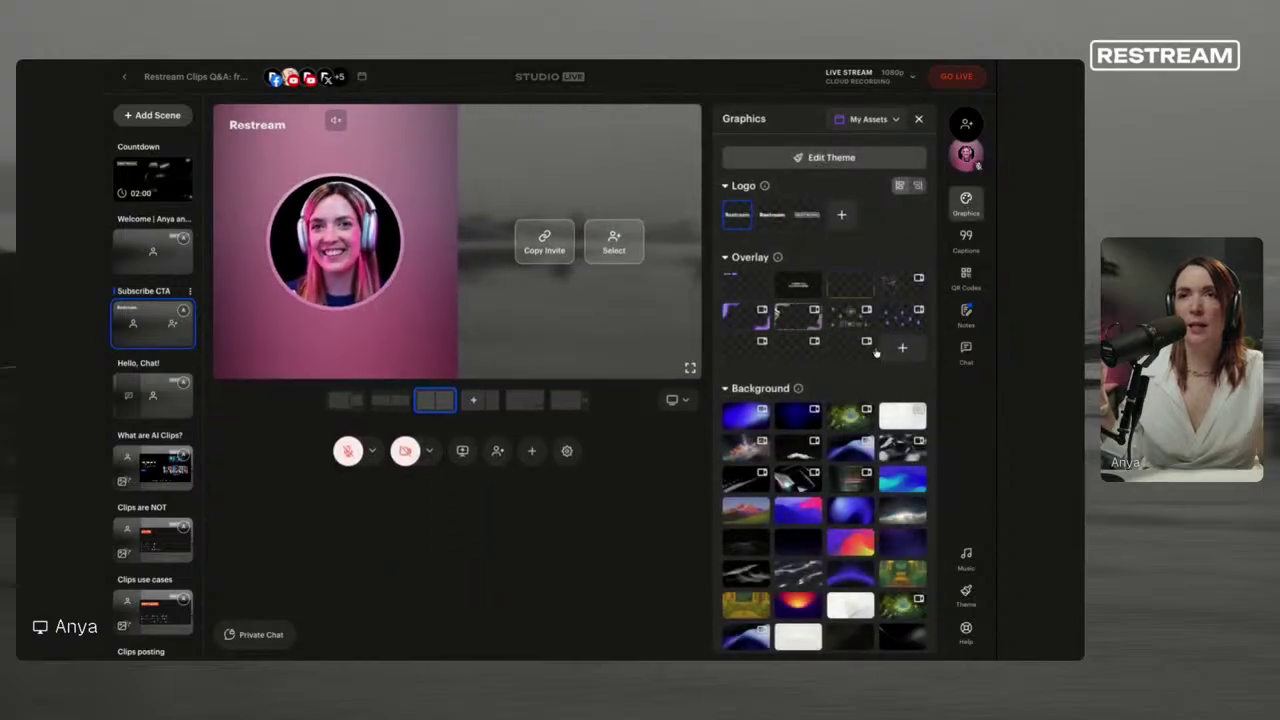
{"action": "left_click", "coordinate": [794, 347]}
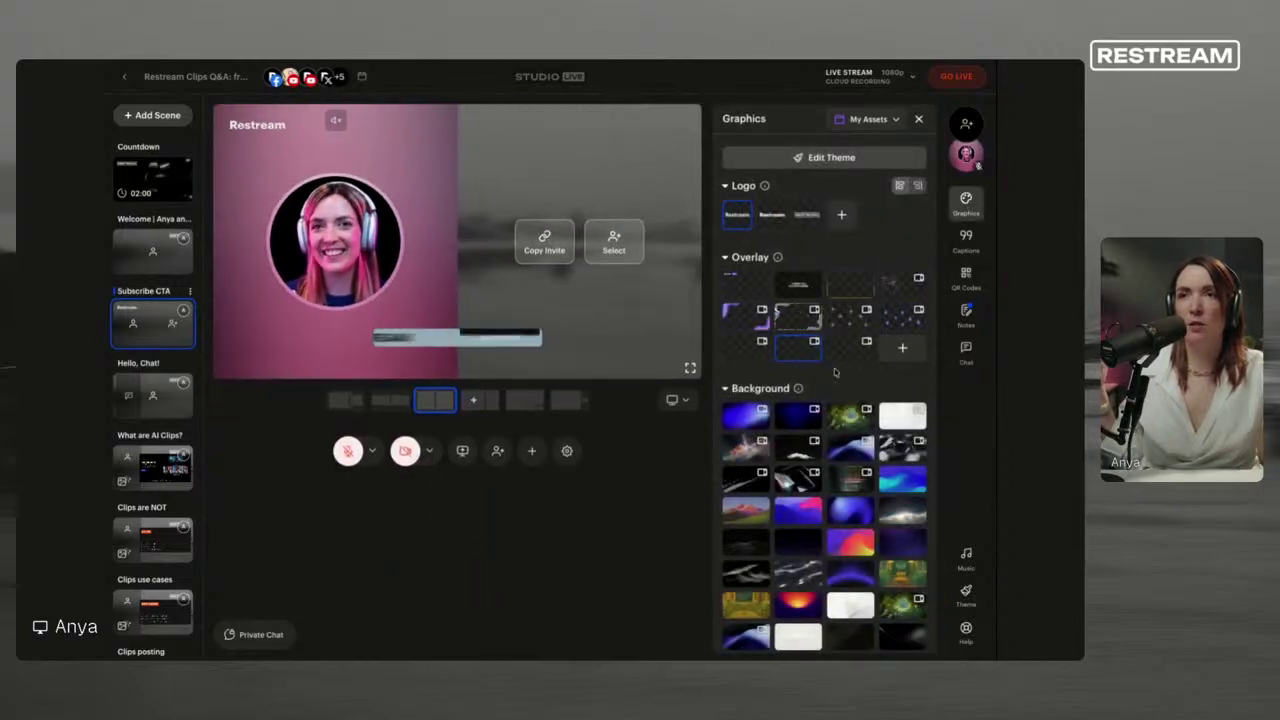
{"action": "left_click", "coordinate": [965, 132]}
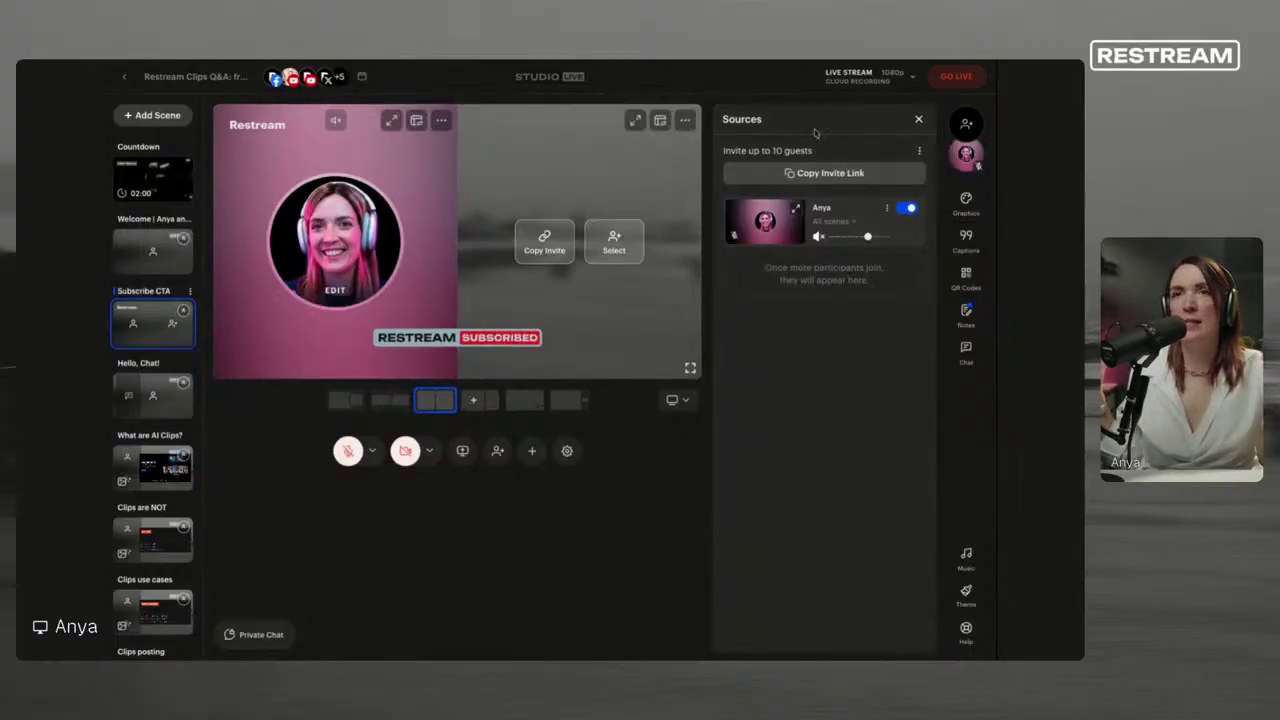
{"action": "left_click", "coordinate": [919, 120]}
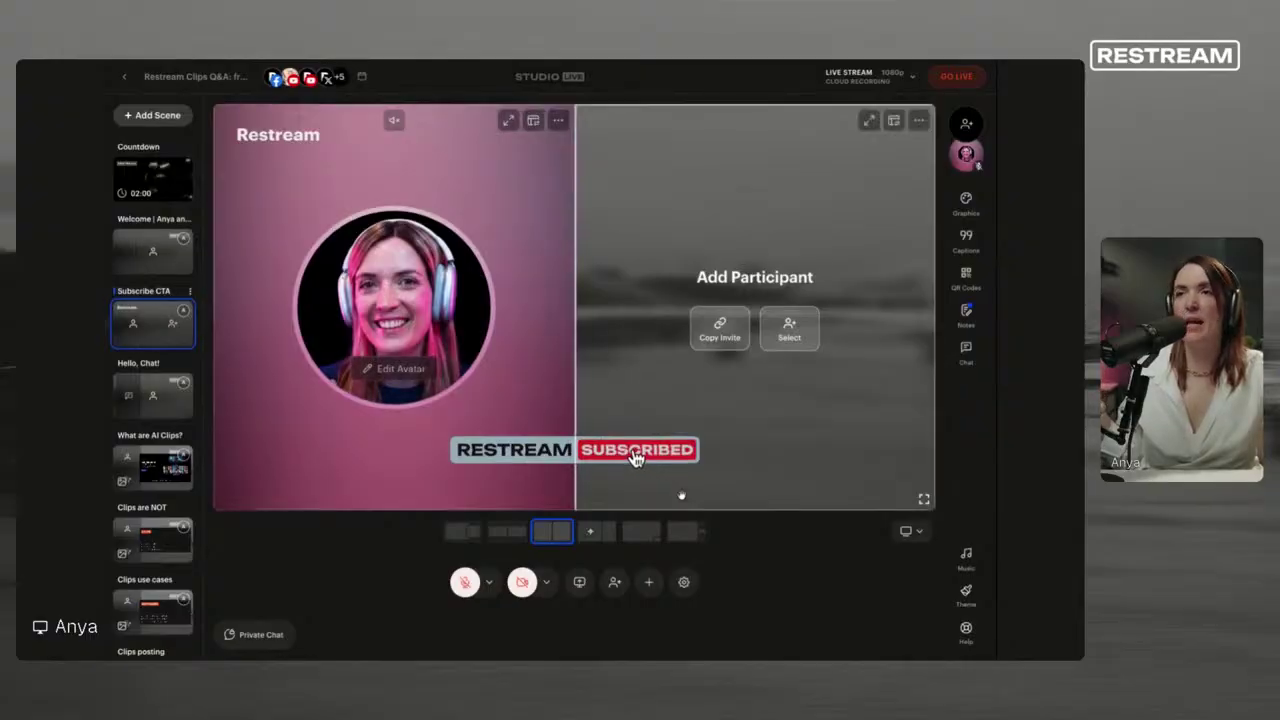
{"action": "left_click", "coordinate": [174, 253]}
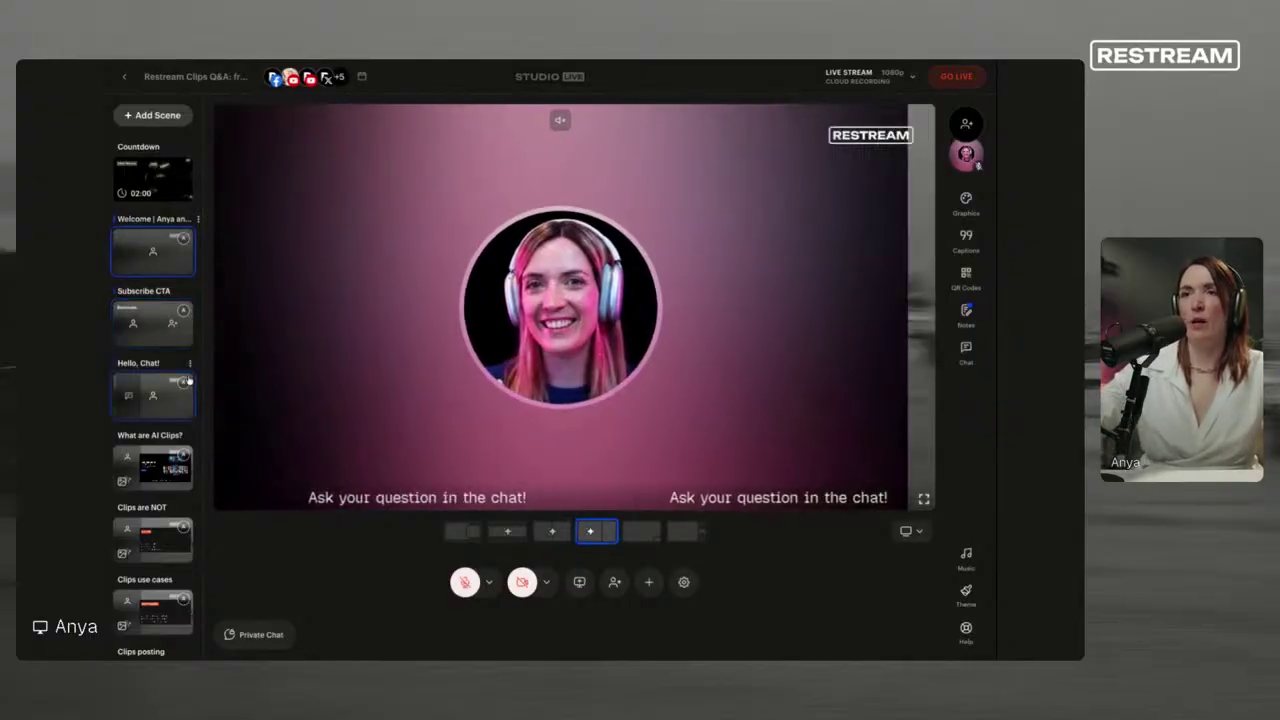
{"action": "left_click", "coordinate": [155, 338]}
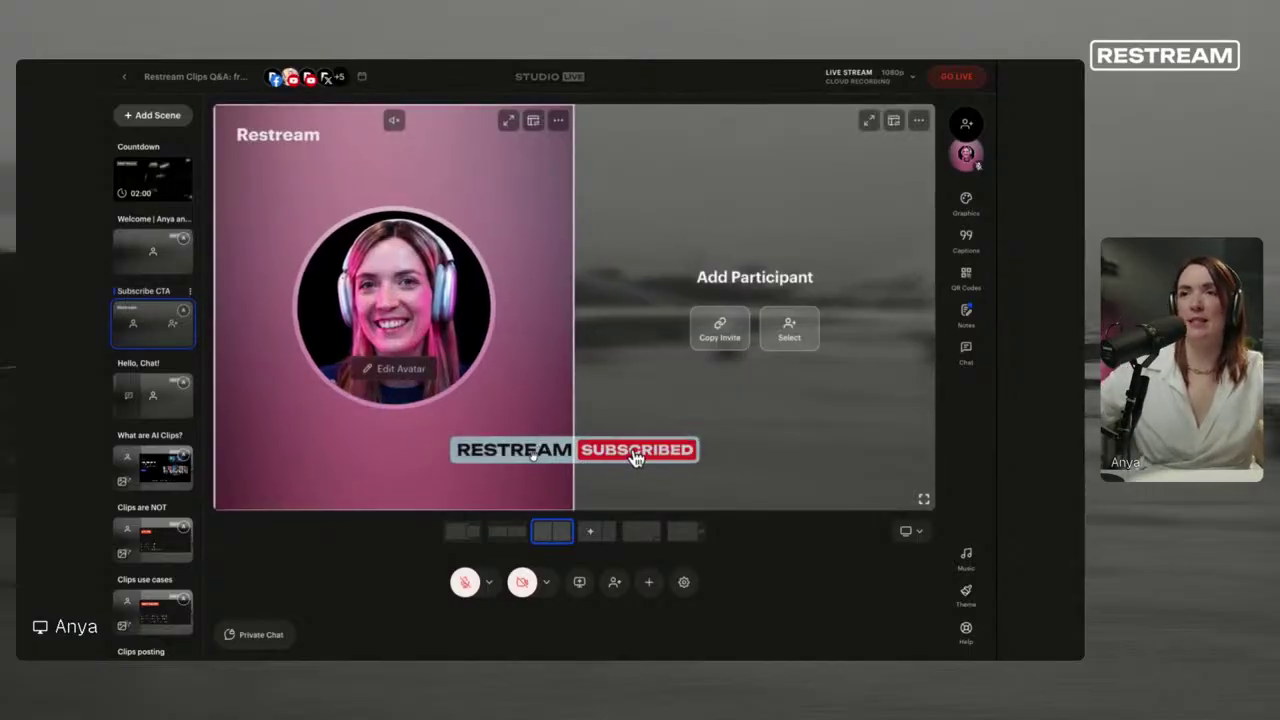
- Show the "Hello, Chat!" scene and check the option that displays chat on stream
{"action": "left_click", "coordinate": [154, 397]}
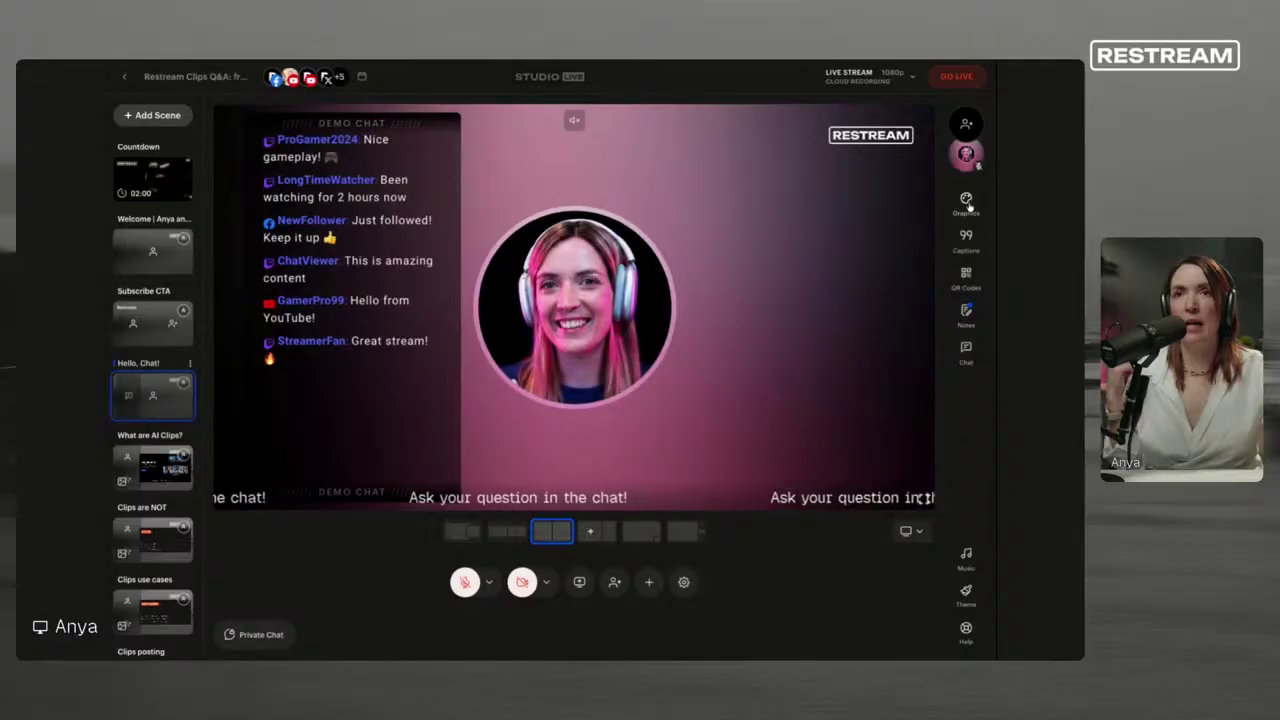
{"action": "left_click", "coordinate": [966, 350]}
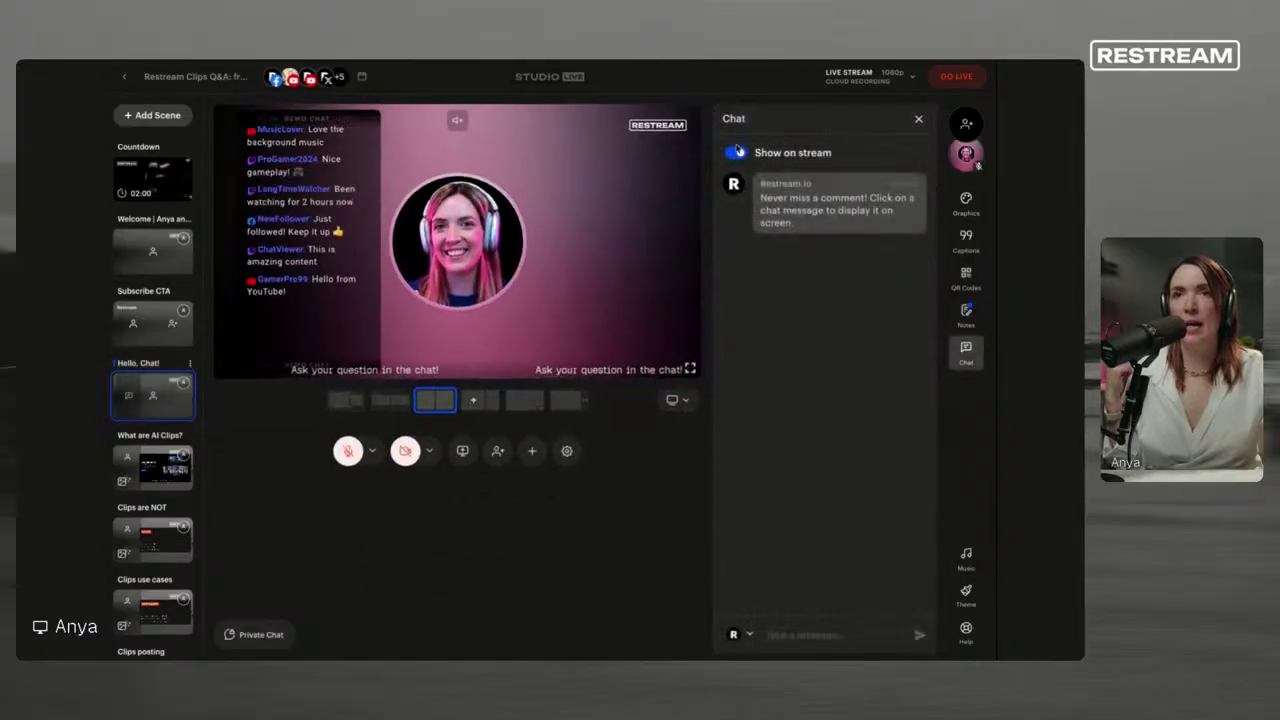
{"action": "left_click", "coordinate": [919, 118]}
- Show the "What are AI Clips?" scene followed by the "Clips are NOT" scene
{"action": "scroll", "coordinate": [141, 403], "scroll_direction": "down", "scroll_amount": 1}
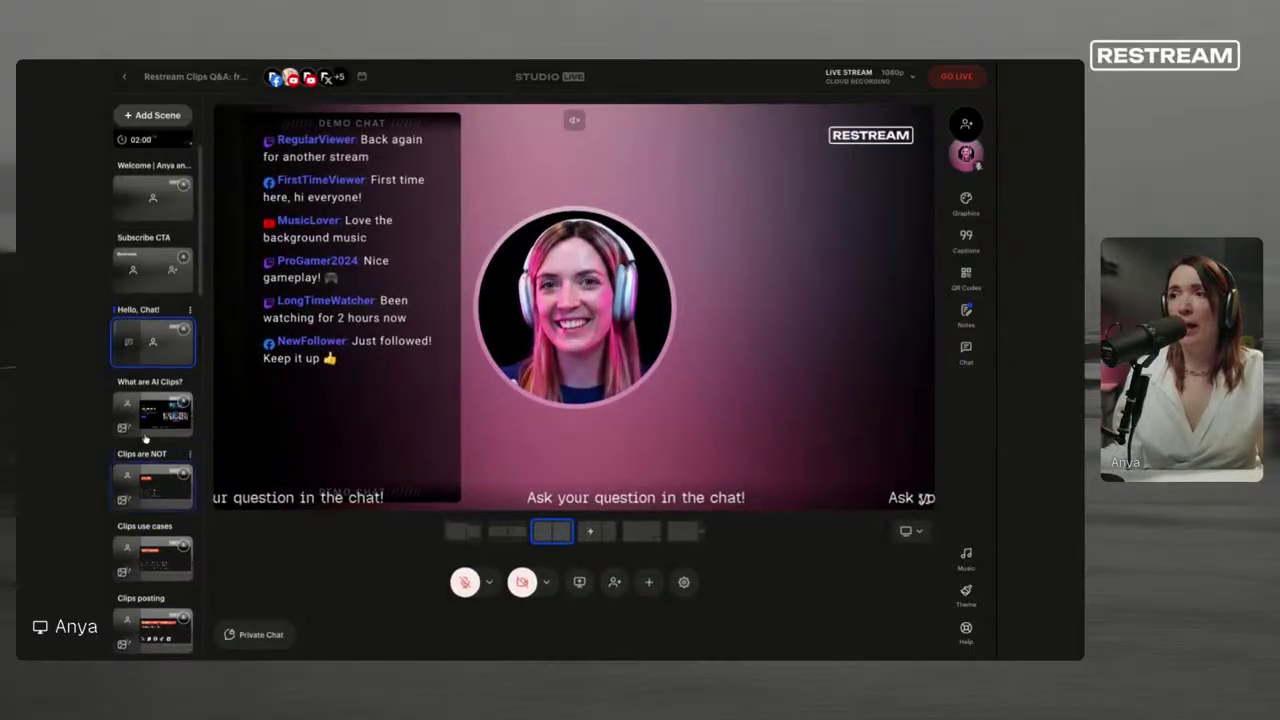
{"action": "left_click", "coordinate": [141, 403]}
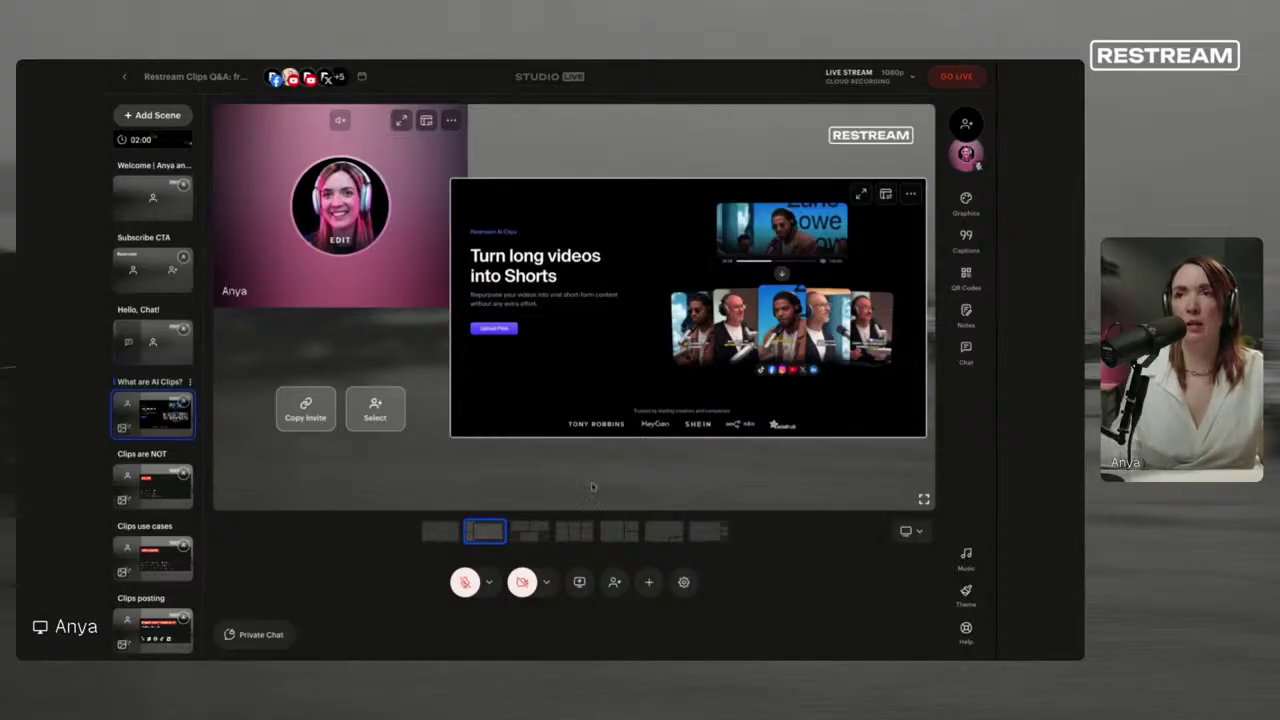
{"action": "scroll", "coordinate": [128, 527], "scroll_direction": "down", "scroll_amount": 3}
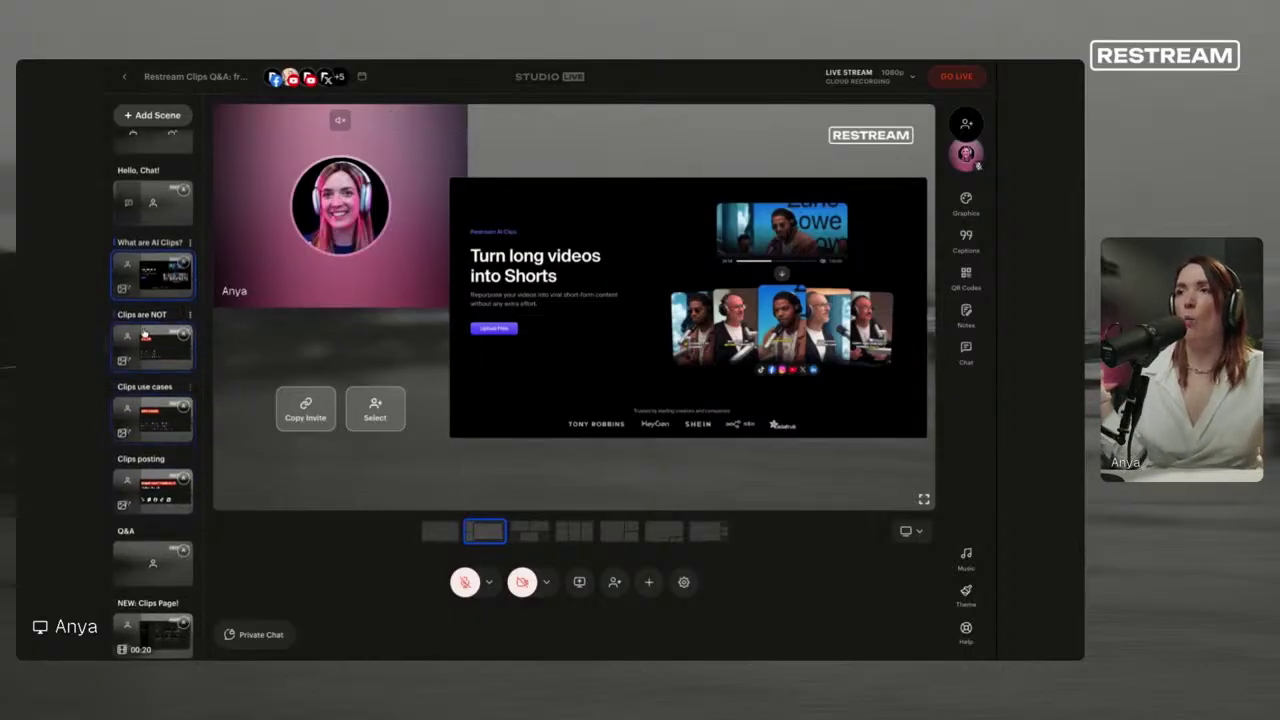
{"action": "scroll", "coordinate": [150, 345], "scroll_direction": "down", "scroll_amount": 1}
{"action": "left_click", "coordinate": [167, 334]}
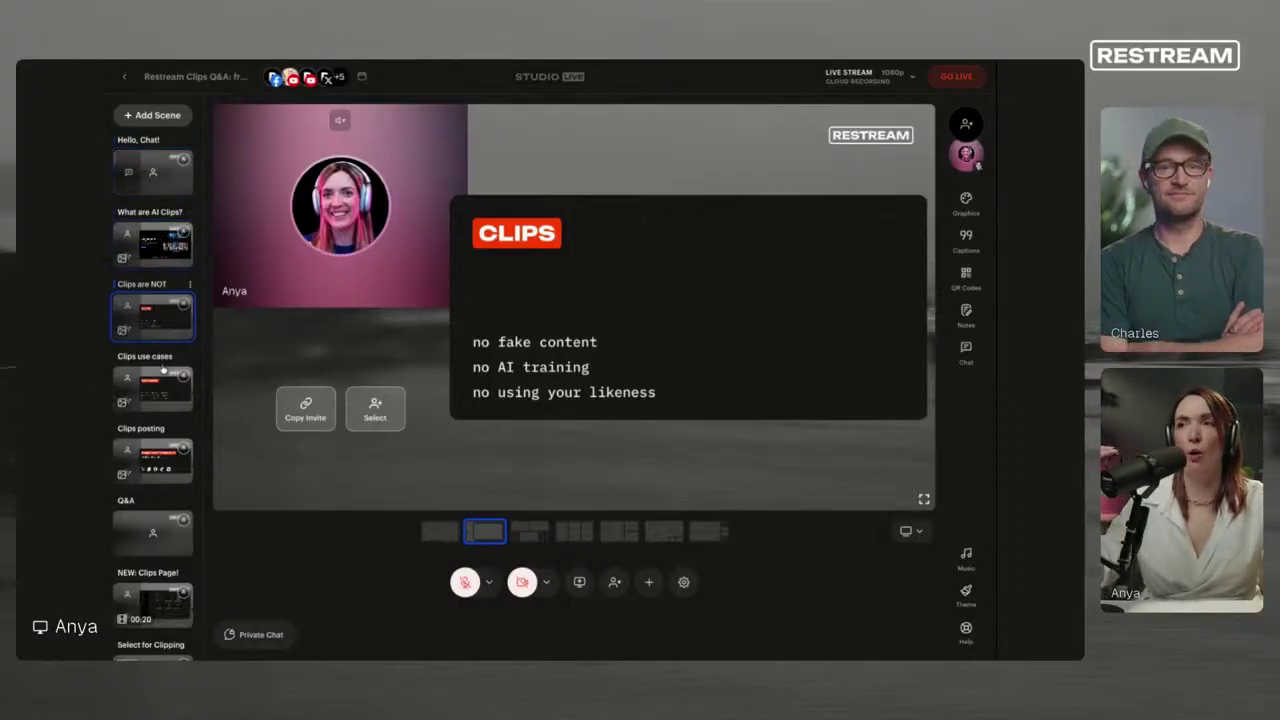
- Step through the "Hello, Chat!", "What are AI Clips?" and Q&A scenes
{"action": "left_click", "coordinate": [160, 179]}
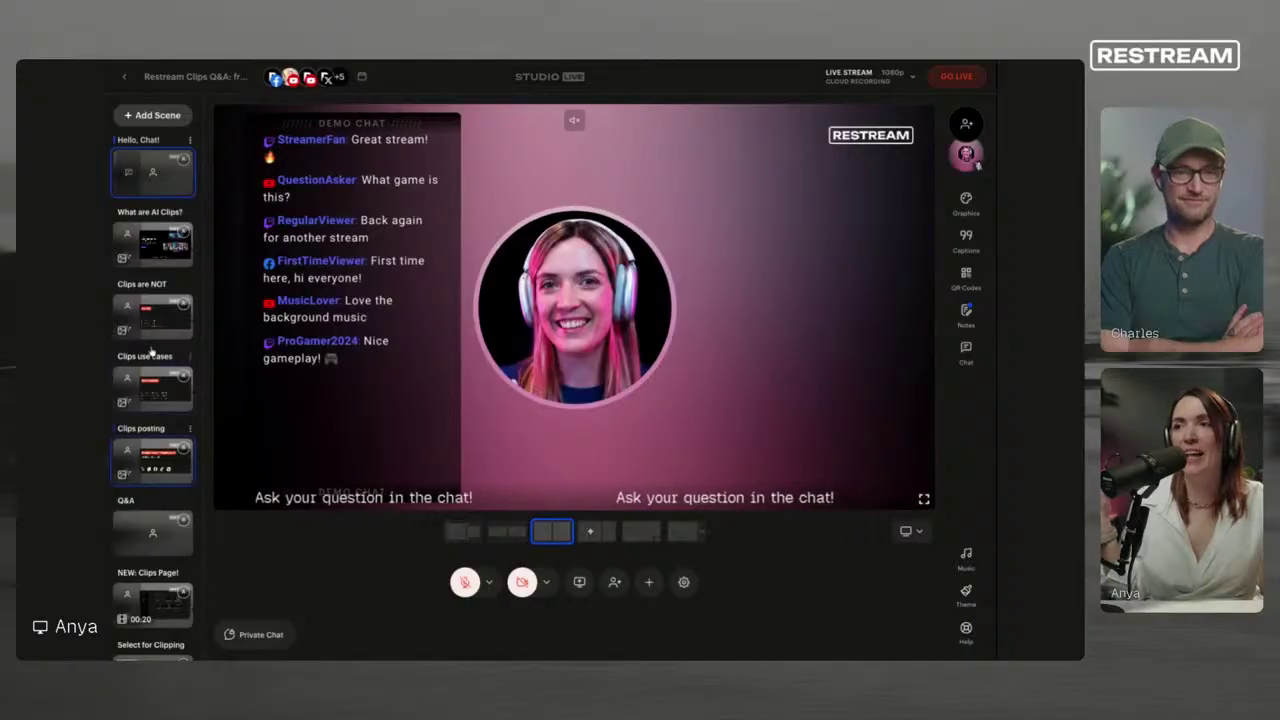
{"action": "left_click", "coordinate": [152, 243]}
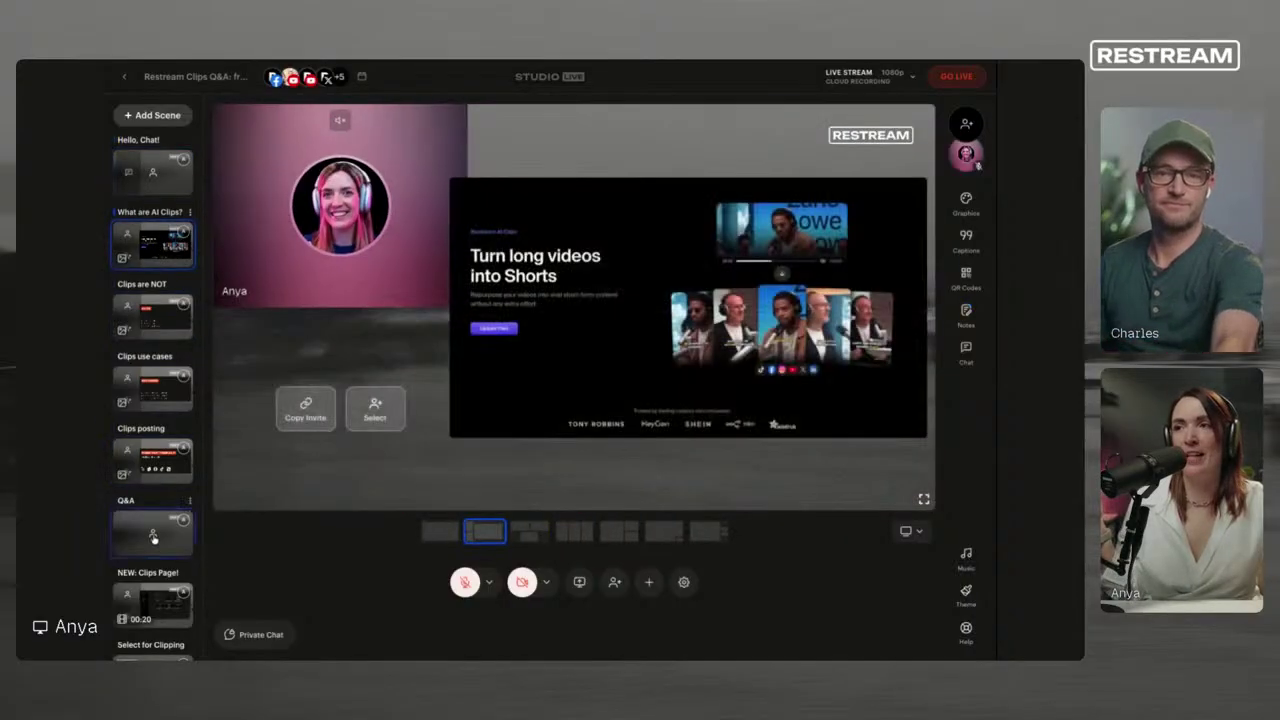
{"action": "left_click", "coordinate": [152, 534]}
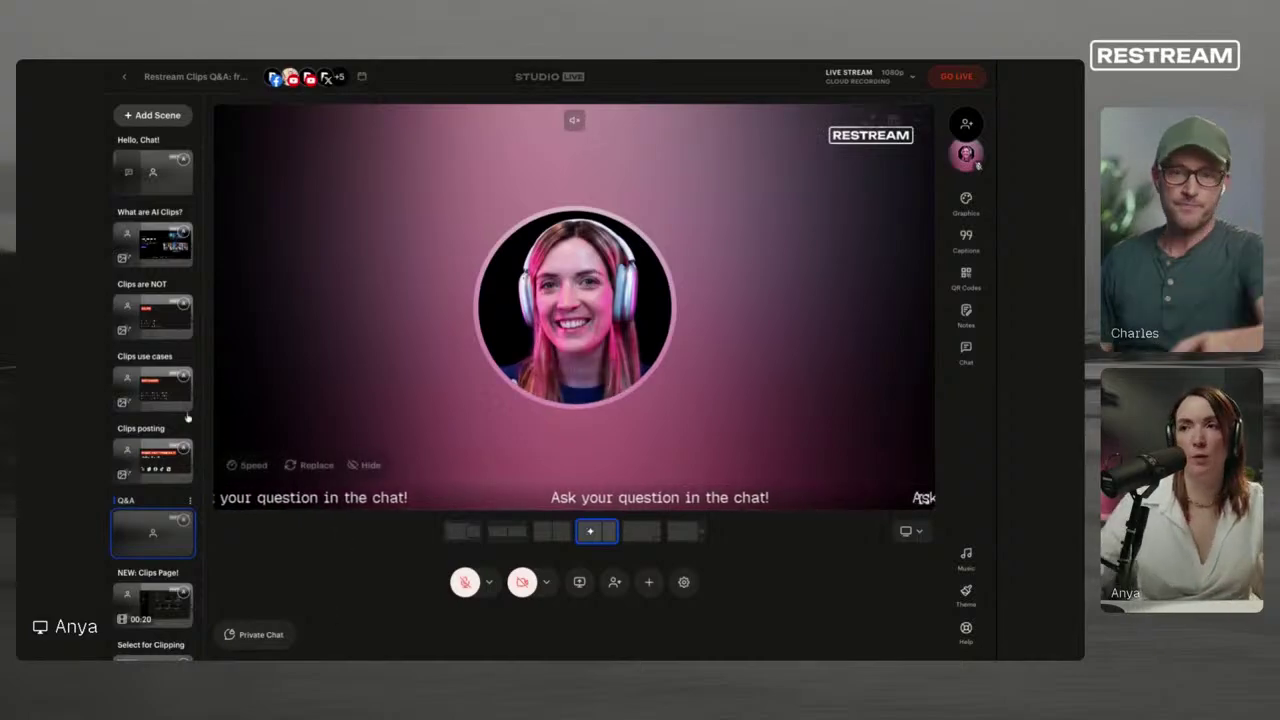
- Show the "NEW: Clips Page!" scene and view the uploaded videos available as a video source without adding one
{"action": "scroll", "coordinate": [187, 418], "scroll_direction": "down", "scroll_amount": 5}
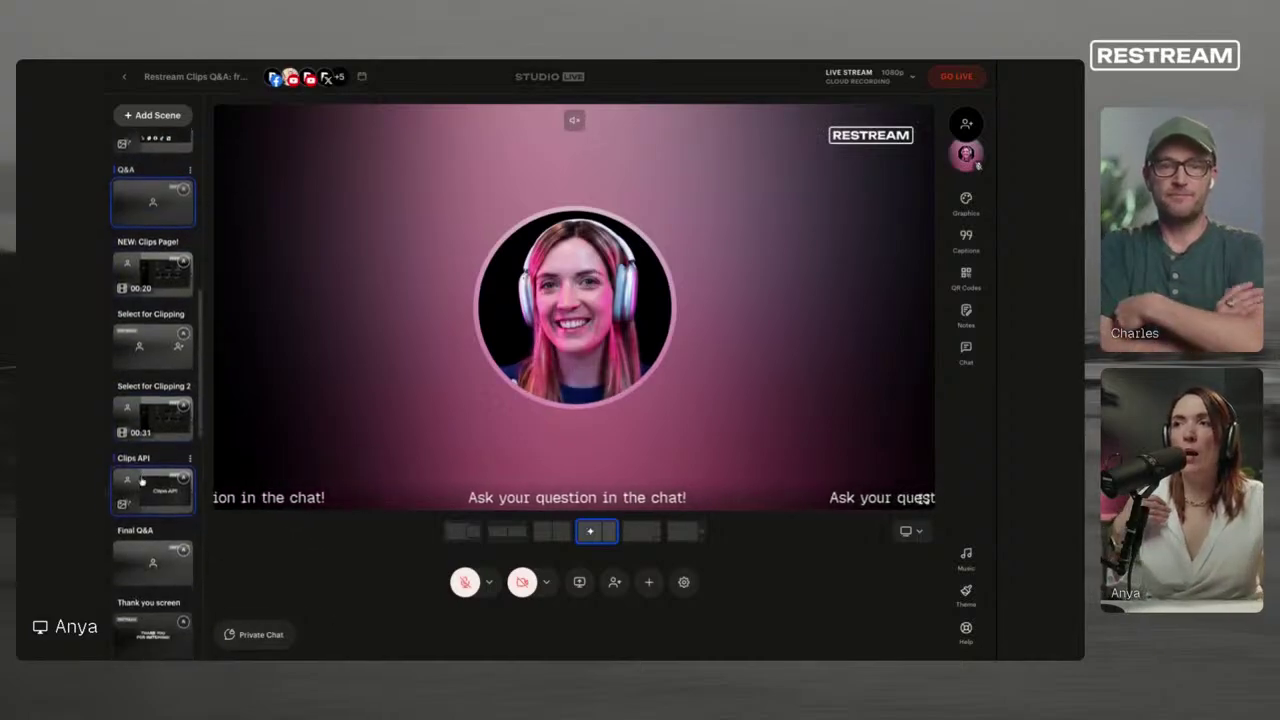
{"action": "left_click", "coordinate": [152, 268]}
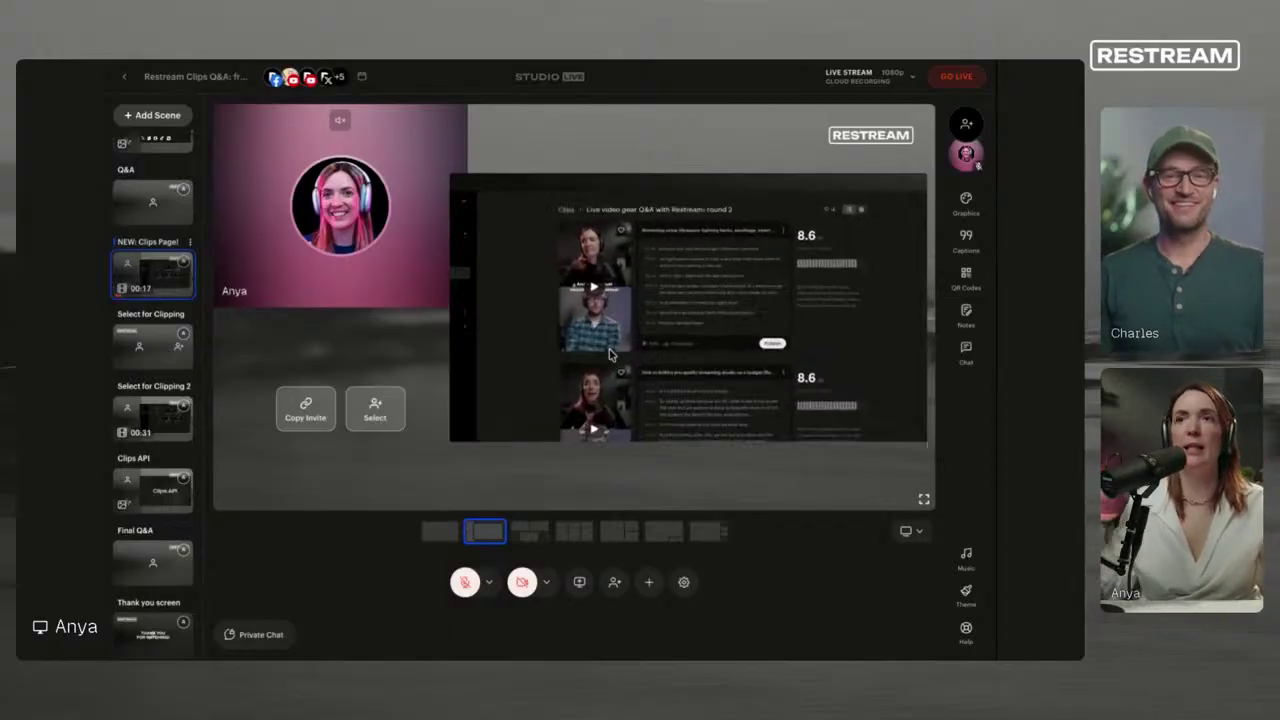
{"action": "left_click", "coordinate": [649, 582]}
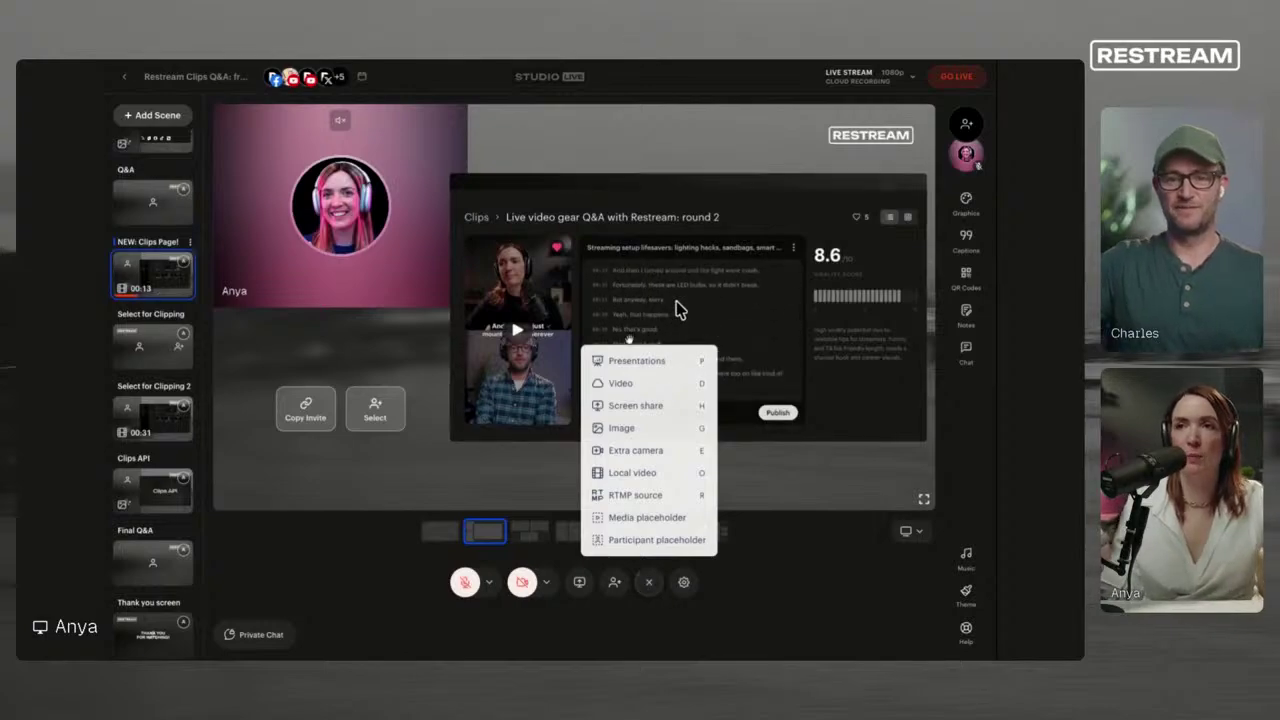
{"action": "left_click", "coordinate": [612, 386]}
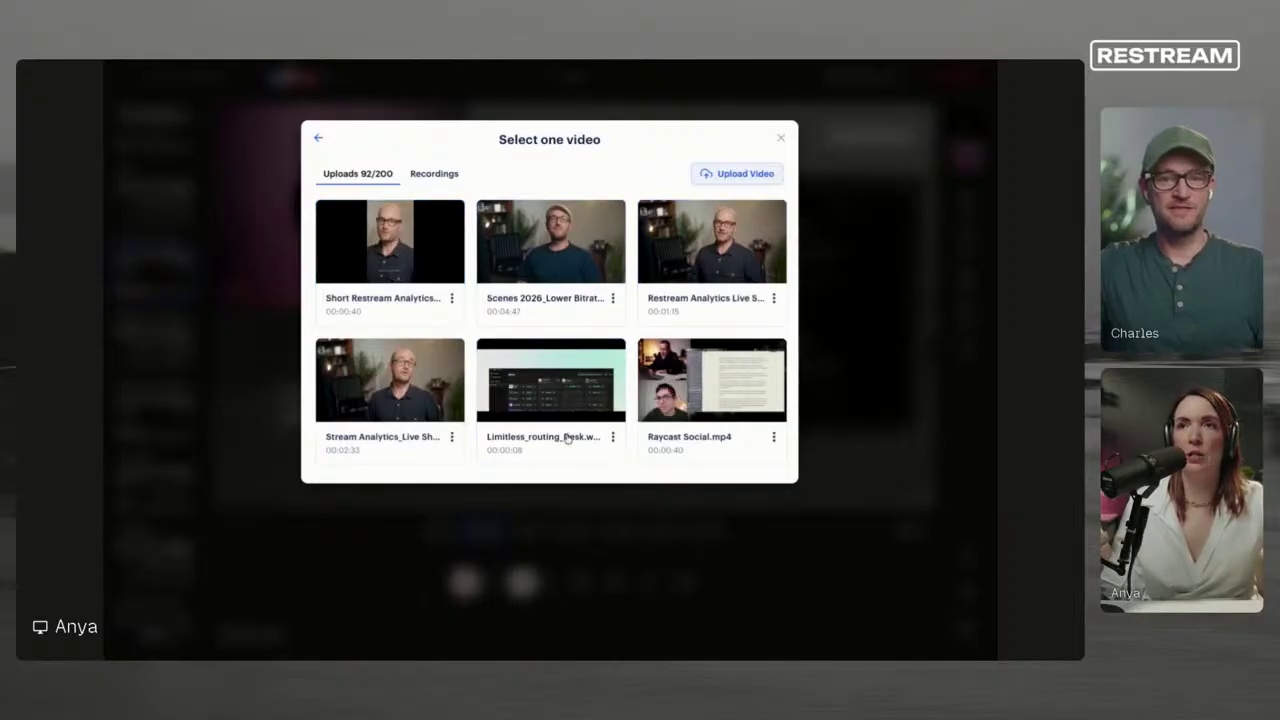
{"action": "left_click", "coordinate": [776, 142]}
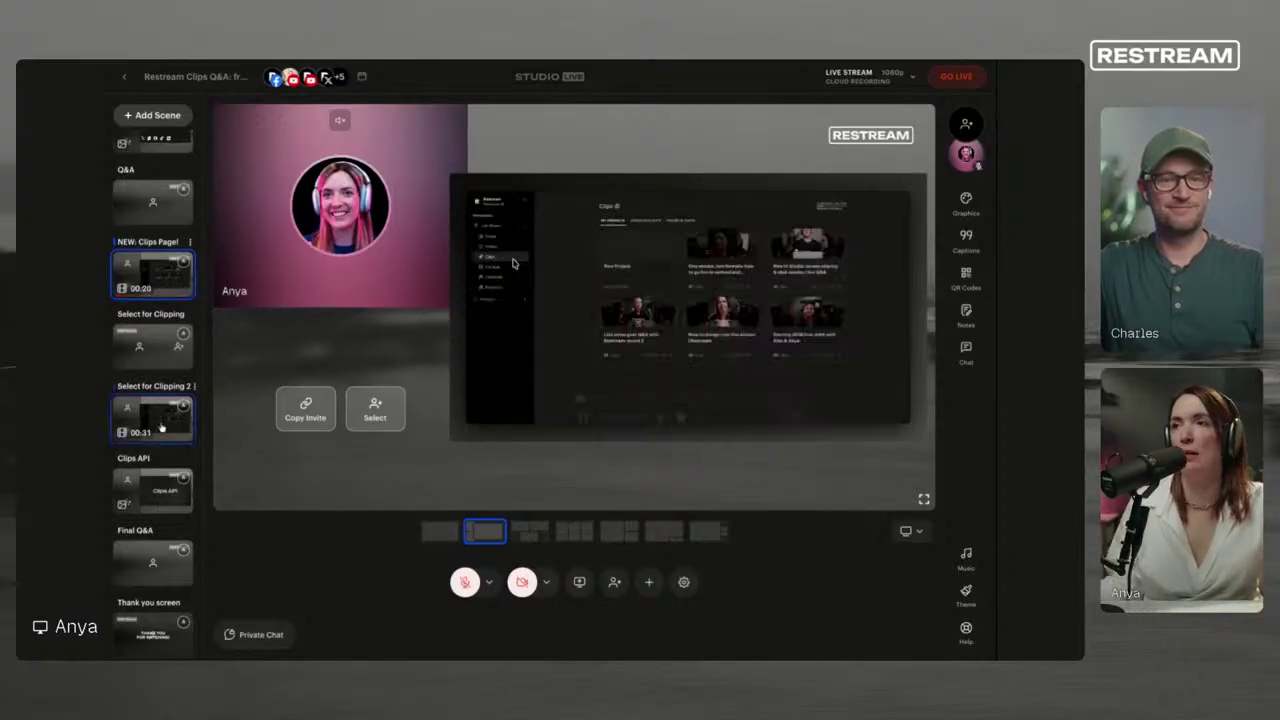
- Look through the scenes that follow "NEW: Clips Page!" in the stream's scene list
{"action": "scroll", "coordinate": [170, 430], "scroll_direction": "down", "scroll_amount": 2}
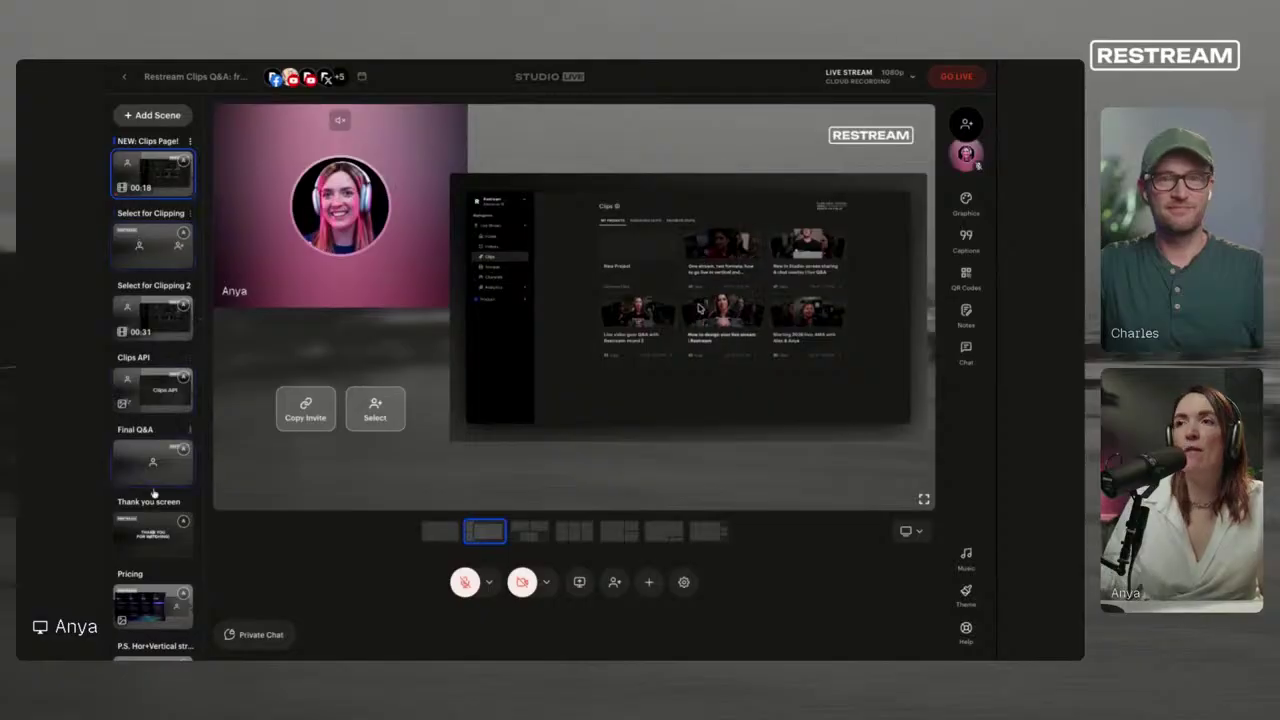
{"action": "scroll", "coordinate": [152, 420], "scroll_direction": "up", "scroll_amount": 1}
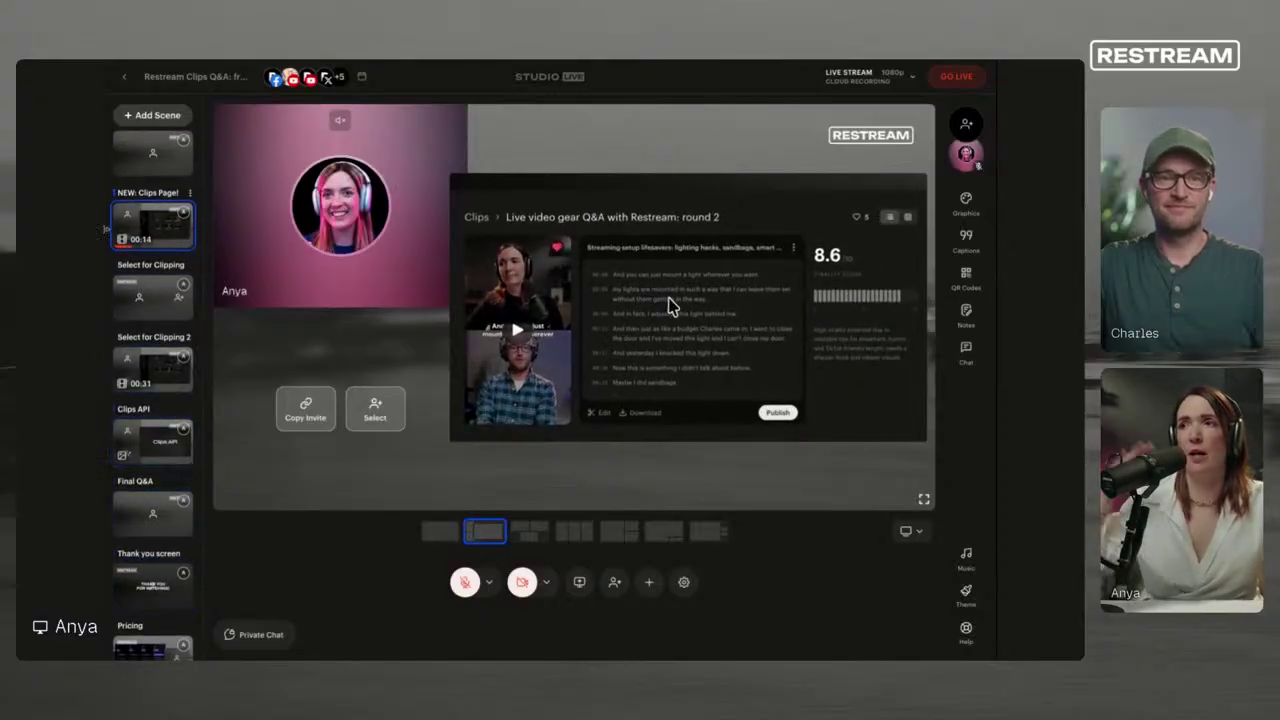
- Step through the "Select for Clipping", "Final Q&A" and "Thank you screen" scenes
{"action": "left_click", "coordinate": [152, 297]}
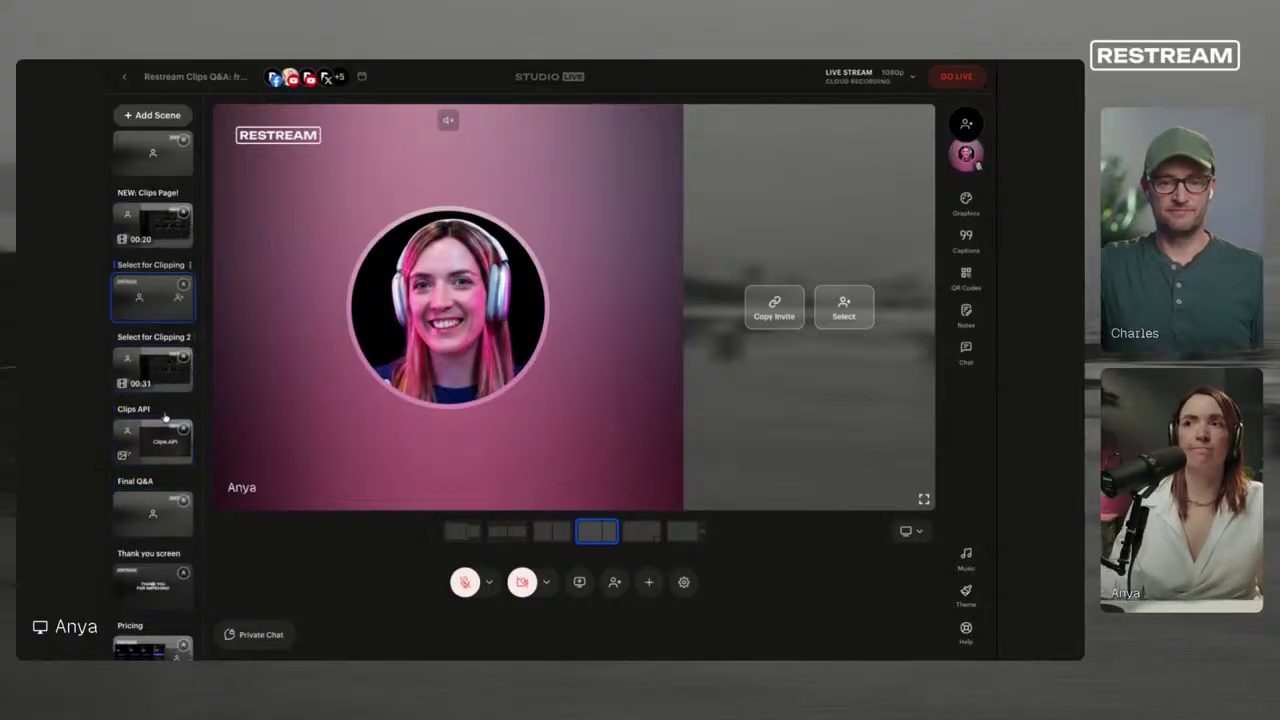
{"action": "left_click", "coordinate": [151, 505]}
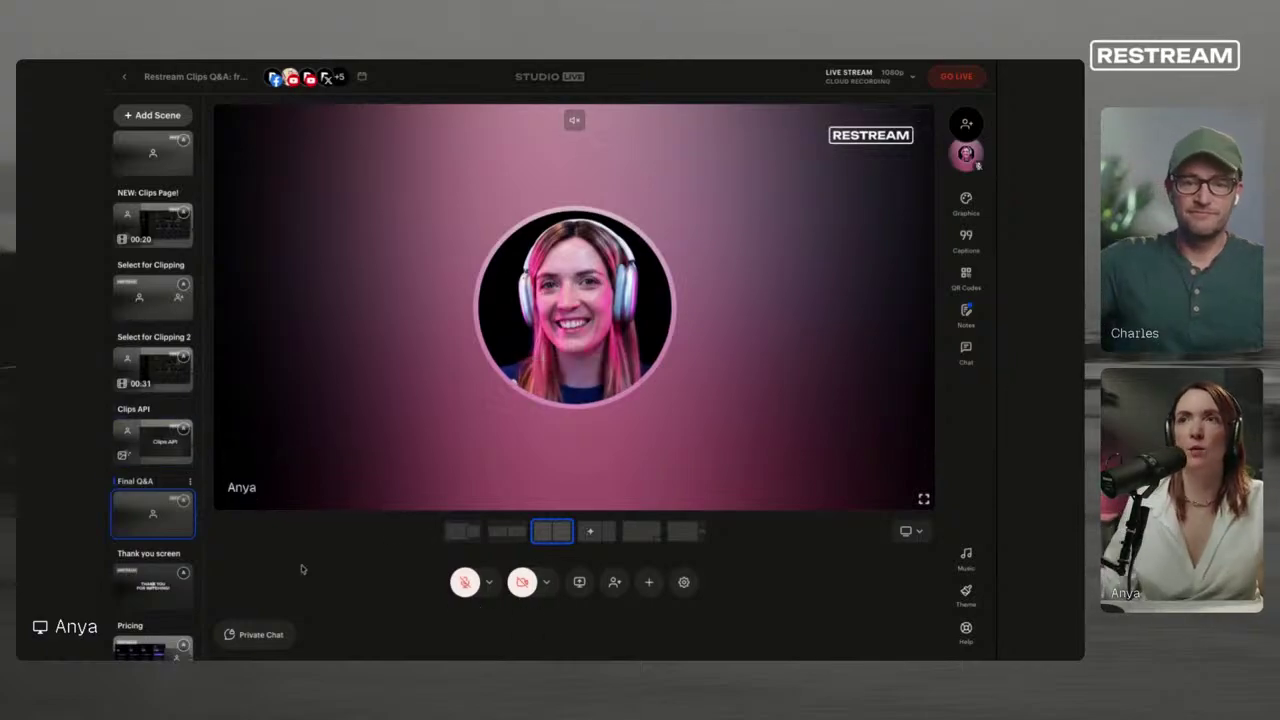
{"action": "scroll", "coordinate": [145, 515], "scroll_direction": "down", "scroll_amount": 1}
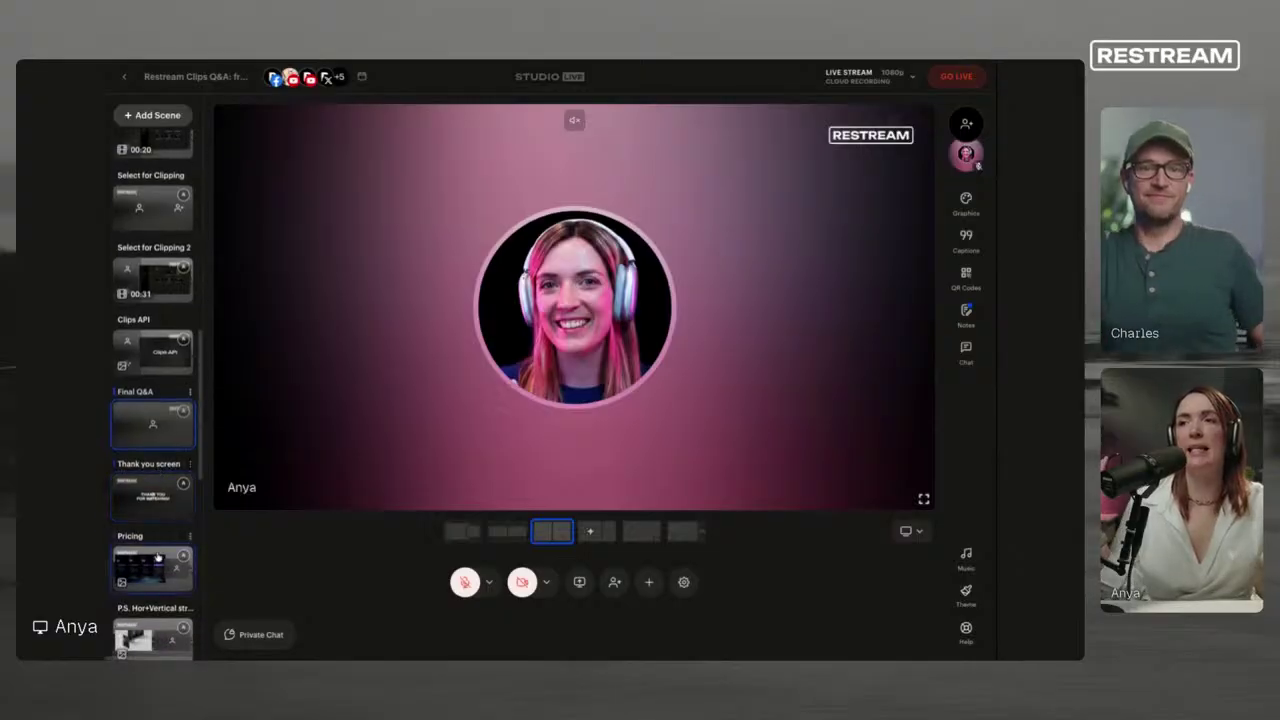
{"action": "left_click", "coordinate": [143, 505]}
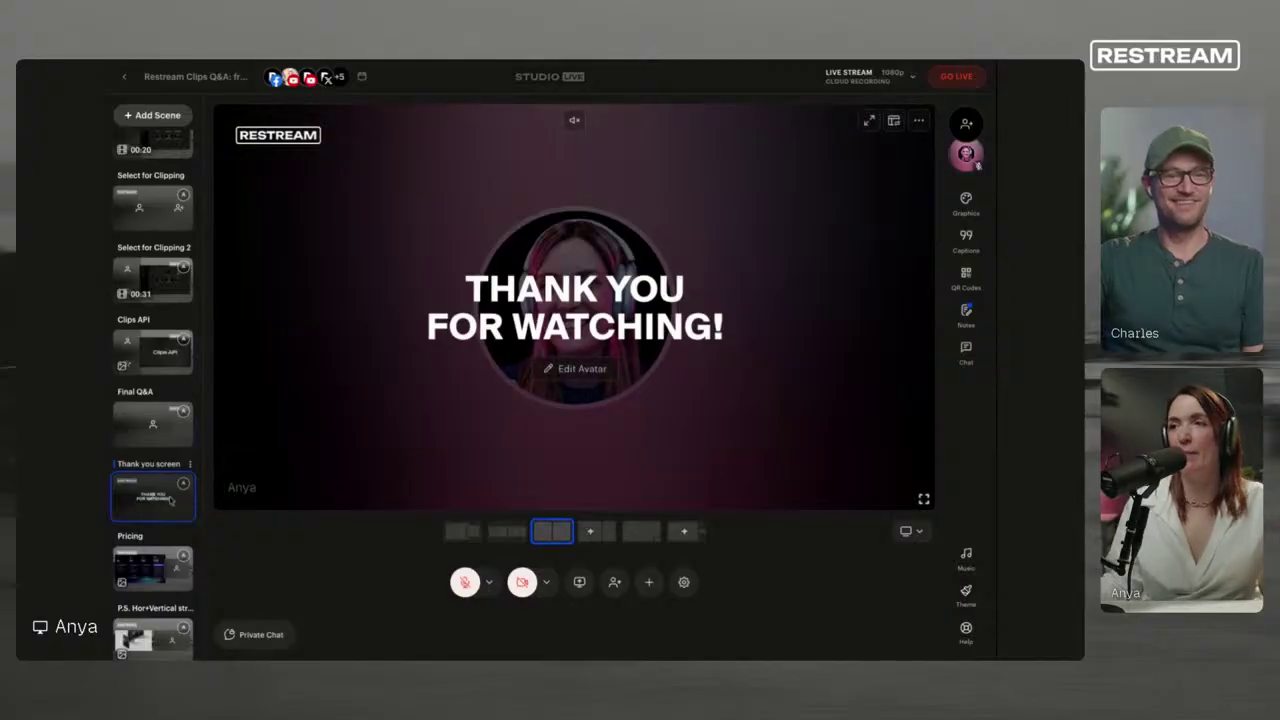
- Look over the P.S. scenes that follow the thank-you scene, and return to the "Final Q&A" scene
{"action": "scroll", "coordinate": [165, 505], "scroll_direction": "down", "scroll_amount": 5}
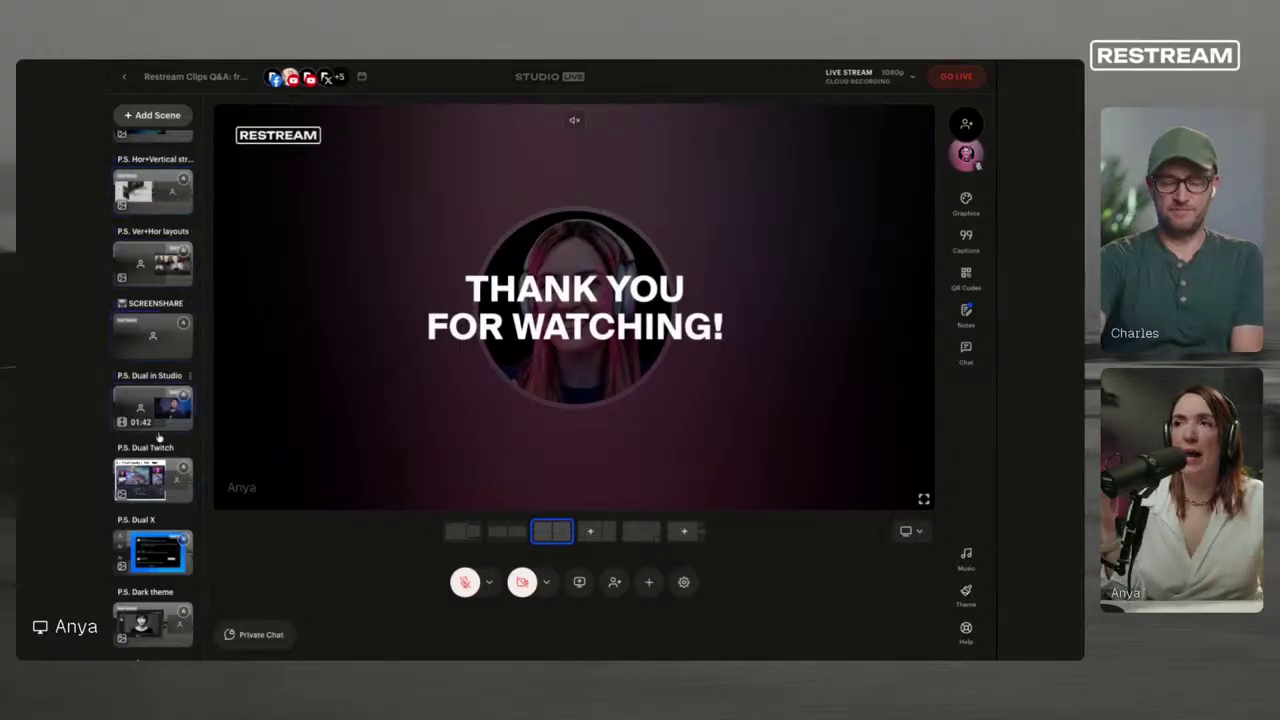
{"action": "scroll", "coordinate": [152, 368], "scroll_direction": "up", "scroll_amount": 1}
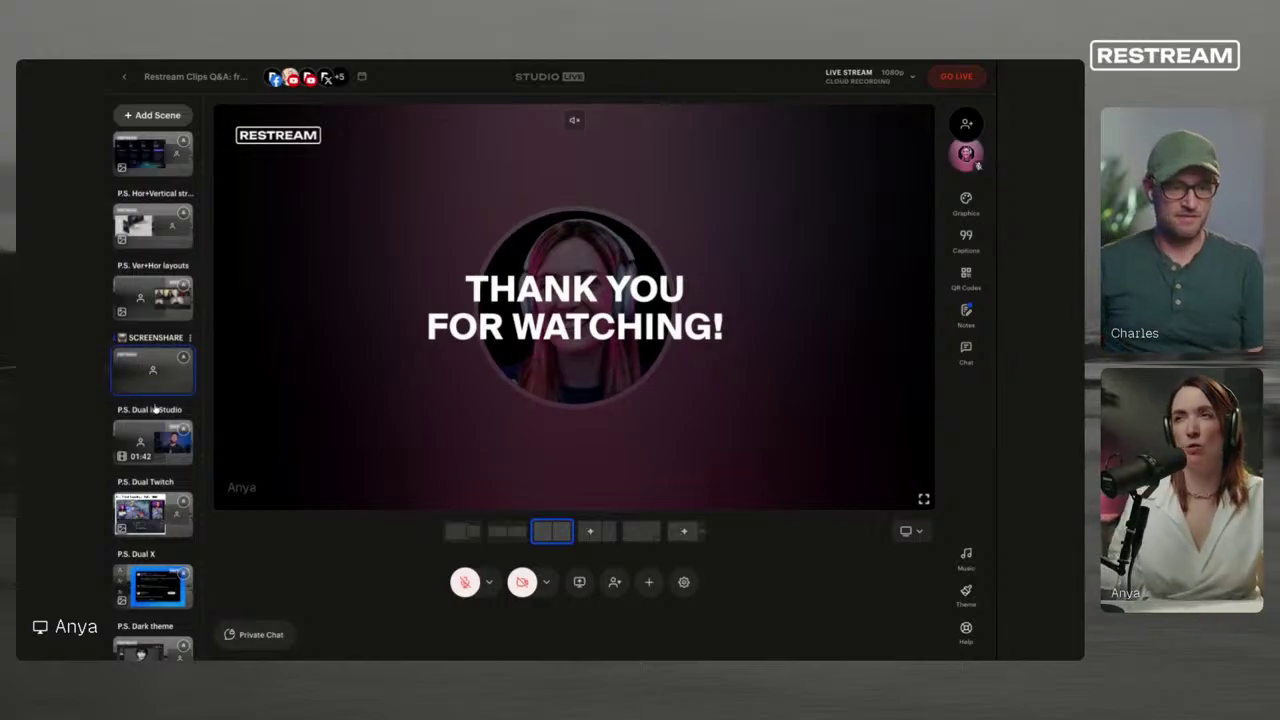
{"action": "scroll", "coordinate": [153, 403], "scroll_direction": "up", "scroll_amount": 3}
{"action": "left_click", "coordinate": [153, 335]}
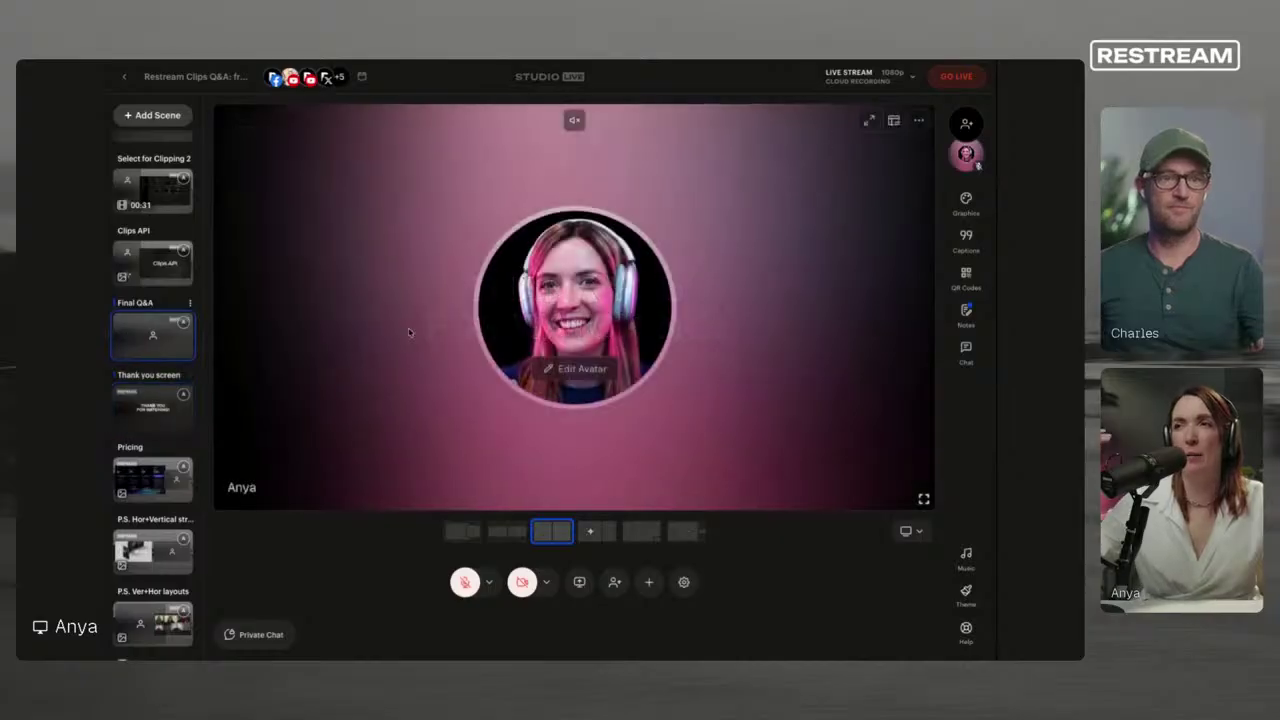
- Show the "SCREENSHARE" scene followed by the "P.S. Local Recordings" scene
{"action": "scroll", "coordinate": [153, 400], "scroll_direction": "down", "scroll_amount": 5}
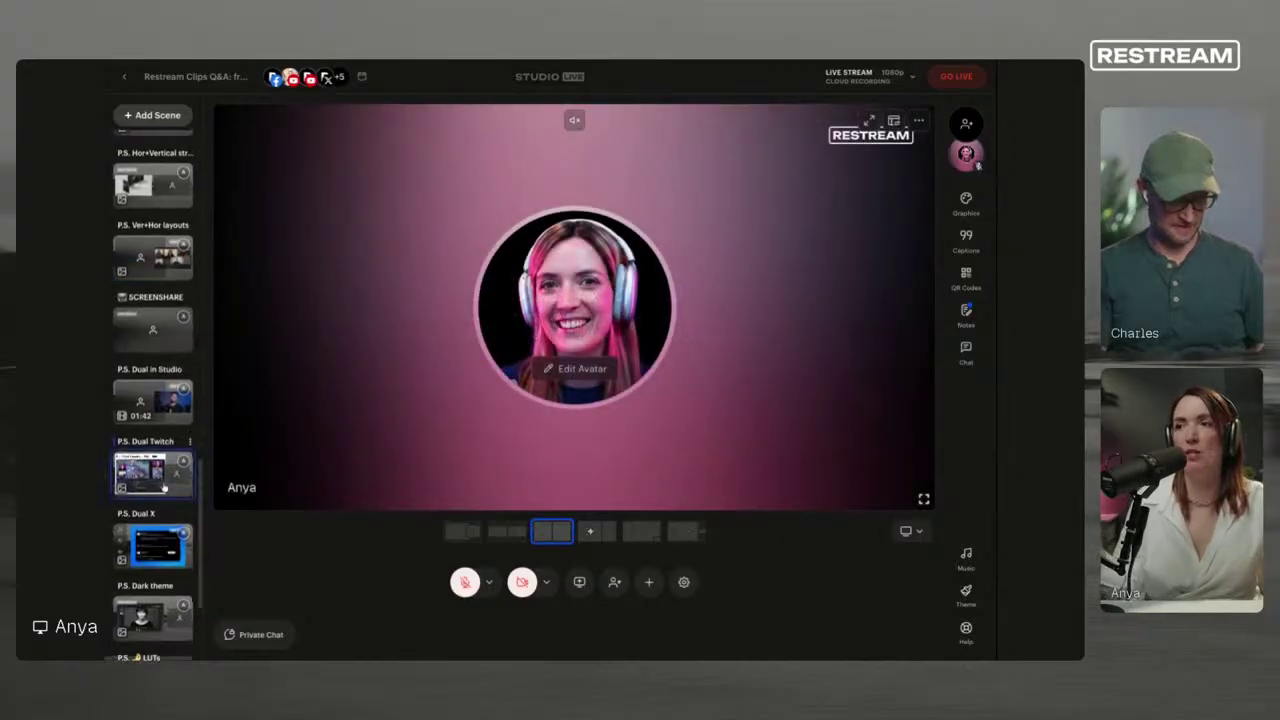
{"action": "left_click", "coordinate": [150, 328]}
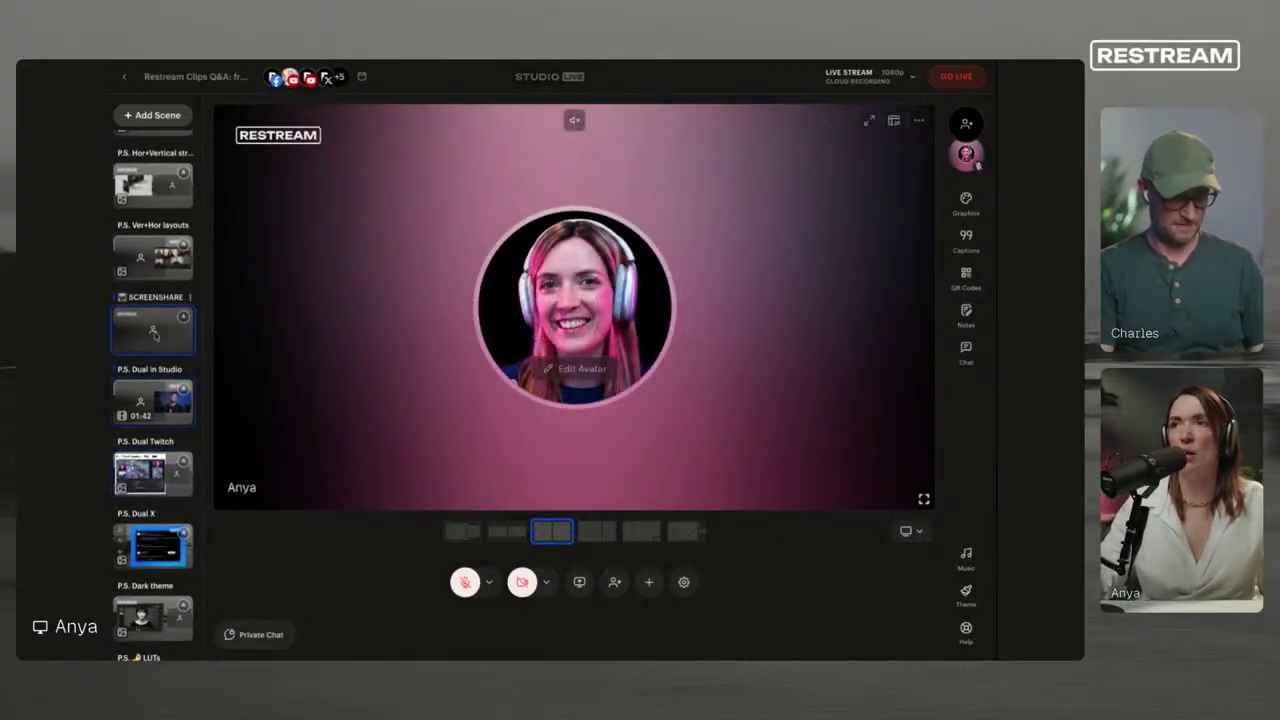
{"action": "scroll", "coordinate": [154, 392], "scroll_direction": "down", "scroll_amount": 1}
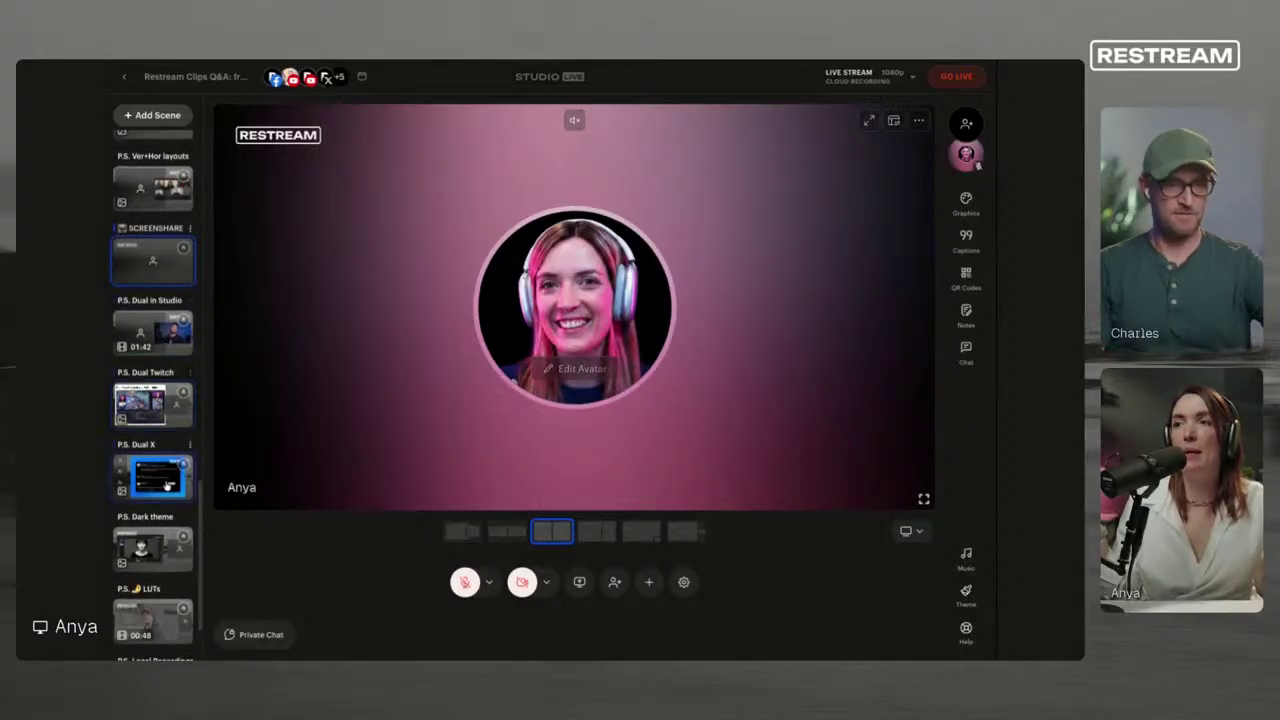
{"action": "scroll", "coordinate": [160, 400], "scroll_direction": "down", "scroll_amount": 1}
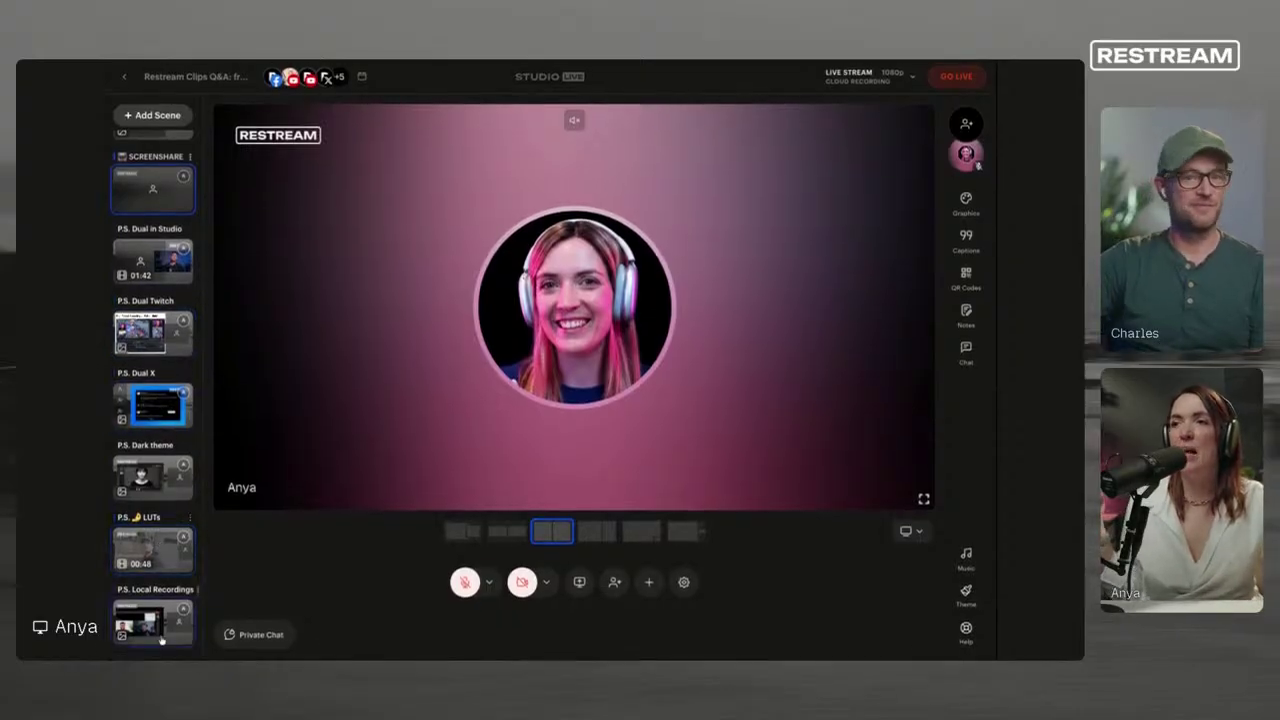
{"action": "left_click", "coordinate": [155, 625]}
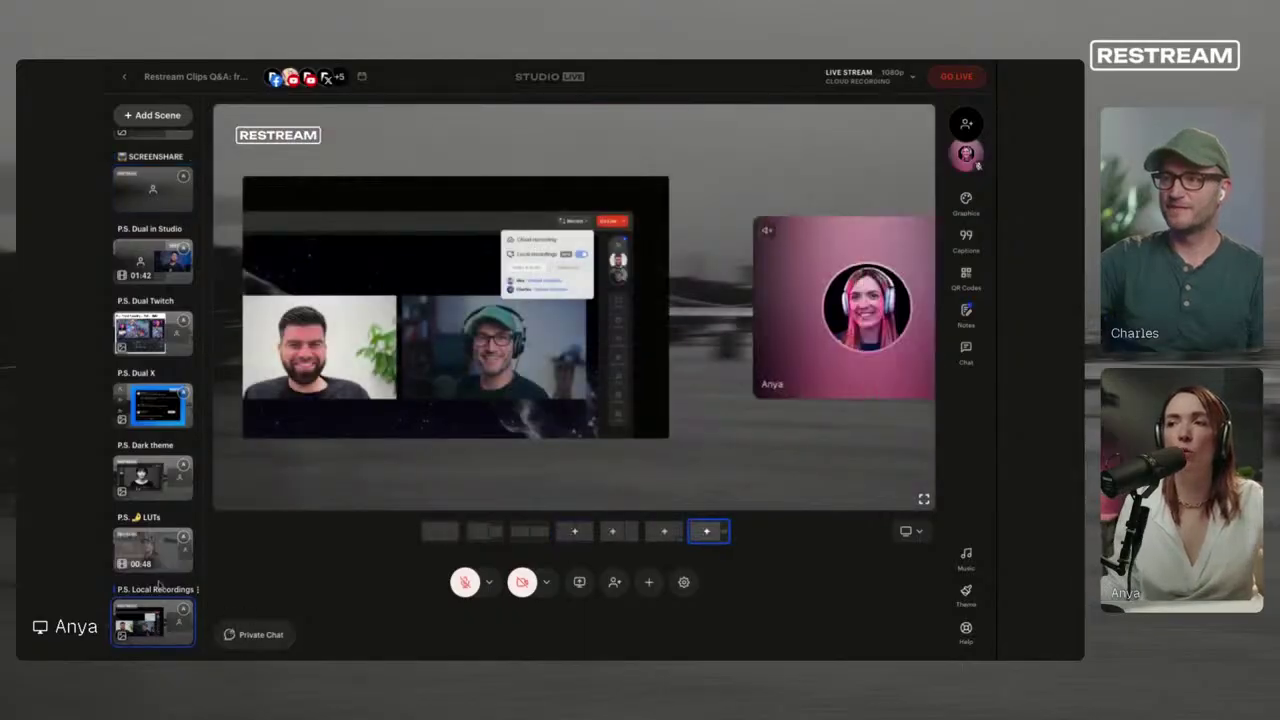